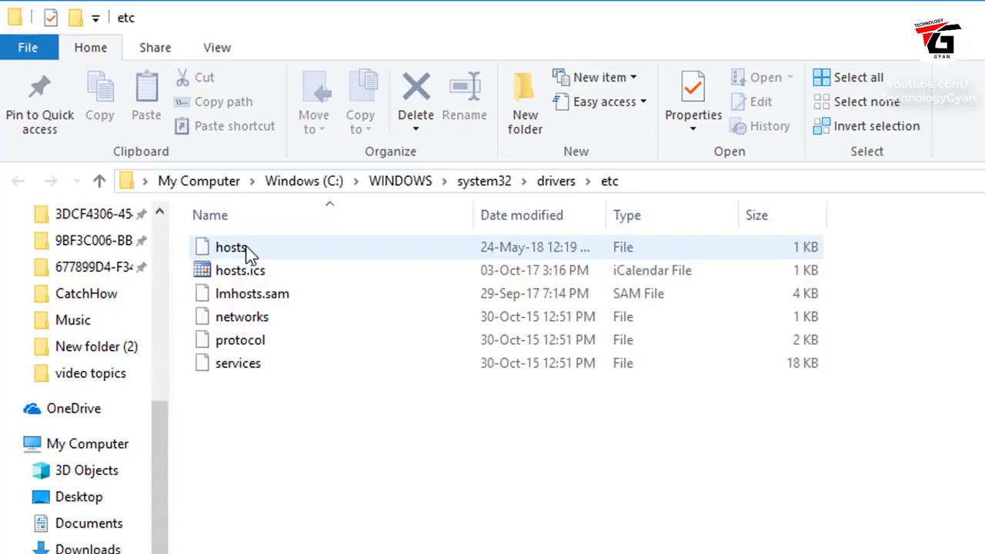
Step: Open the hosts file from the etc folder in Notepad
{"action": "right_click", "coordinate": [251, 254]}
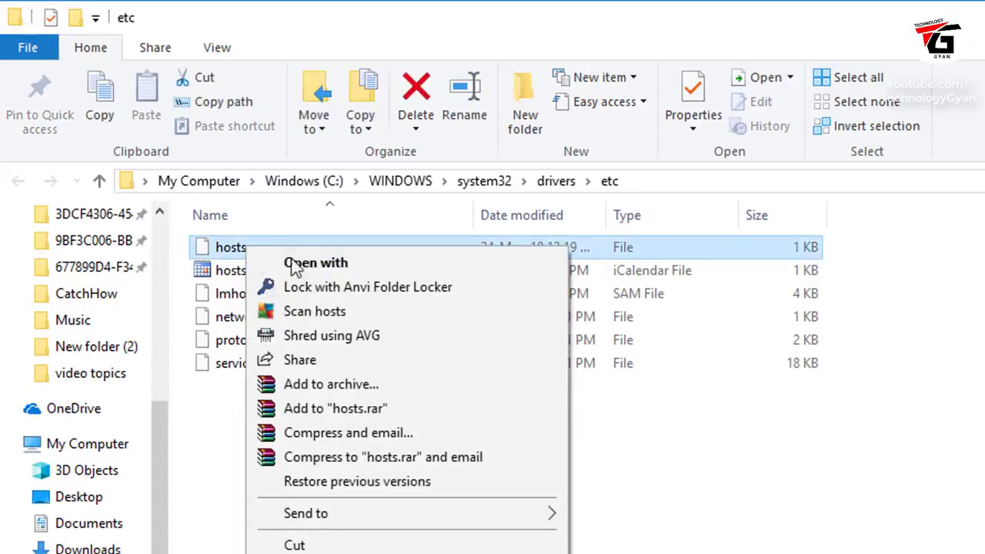
{"action": "left_click", "coordinate": [334, 266]}
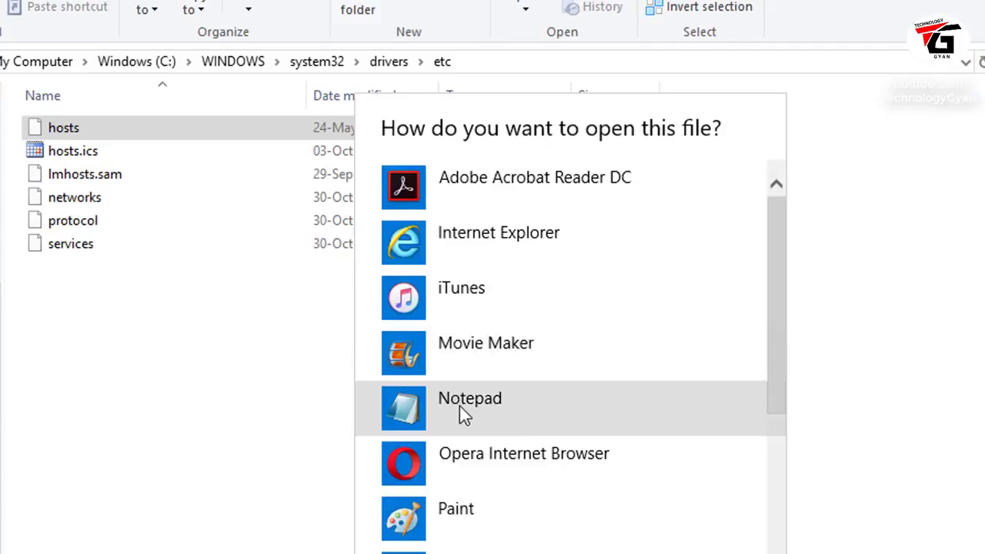
{"action": "left_click", "coordinate": [484, 407]}
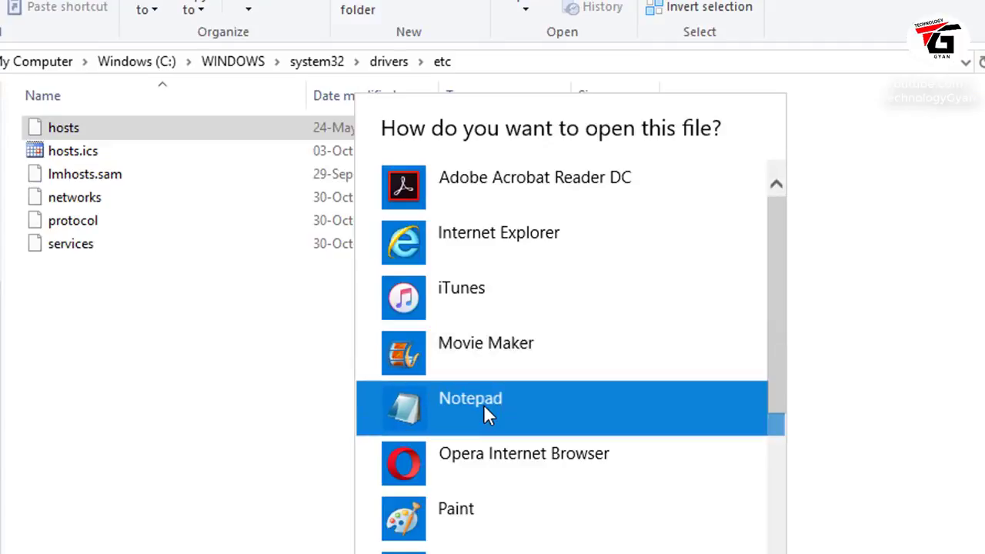
{"action": "key", "text": "Return"}
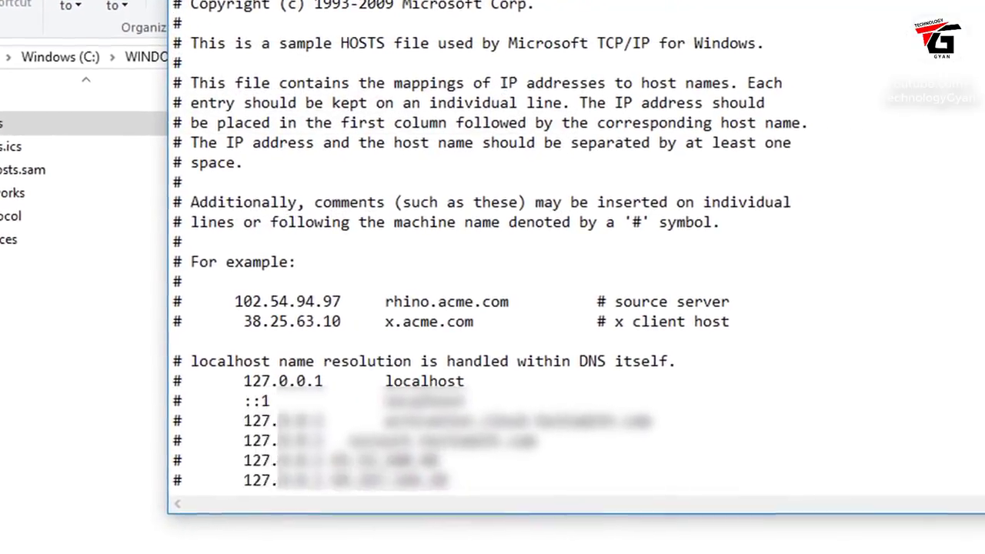
Step: Add the entry "127.0.0.2 facebook.com" on a new line at the end of the hosts file
{"action": "left_click", "coordinate": [322, 514]}
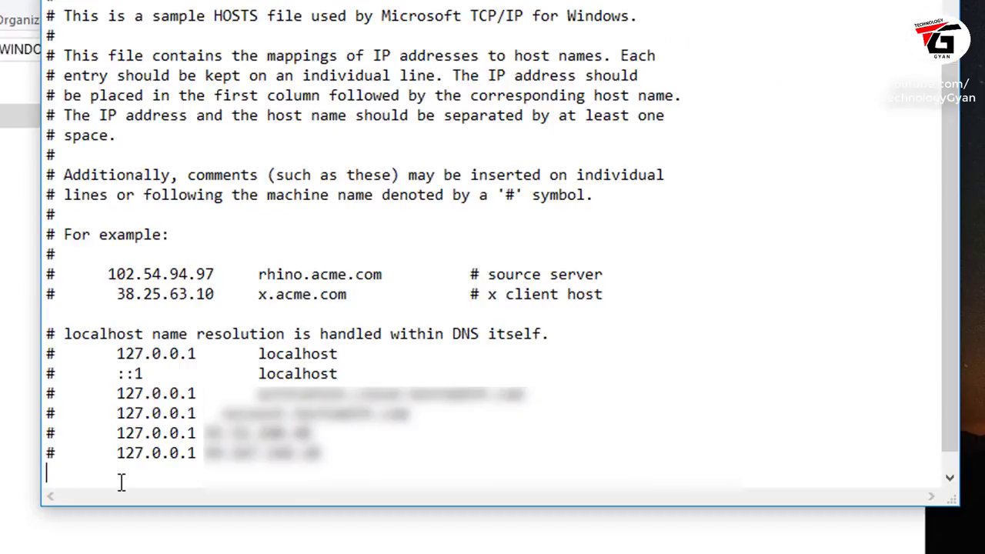
{"action": "type", "text": "127.0.0"}
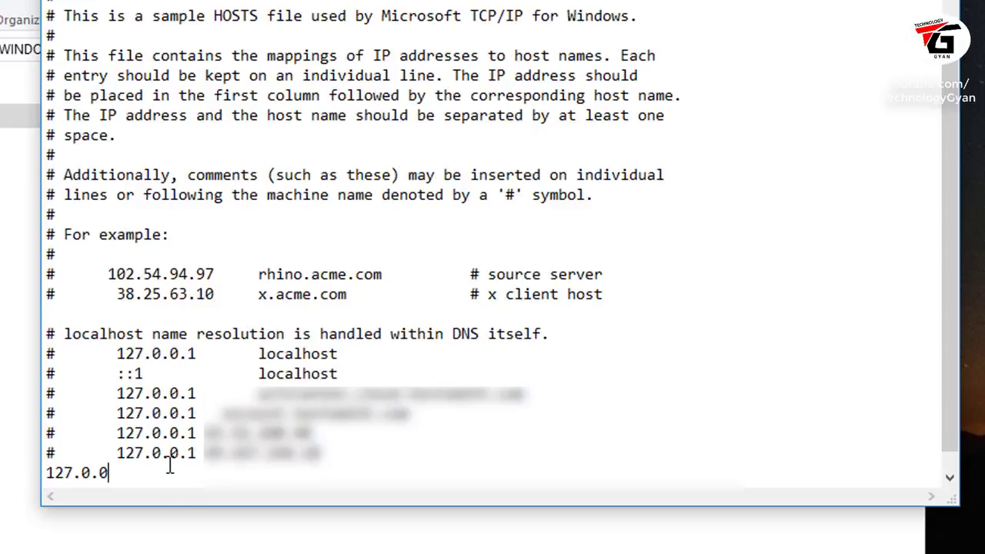
{"action": "type", "text": ".2"}
{"action": "left_click_drag", "start_coordinate": [114, 460], "coordinate": [197, 455]}
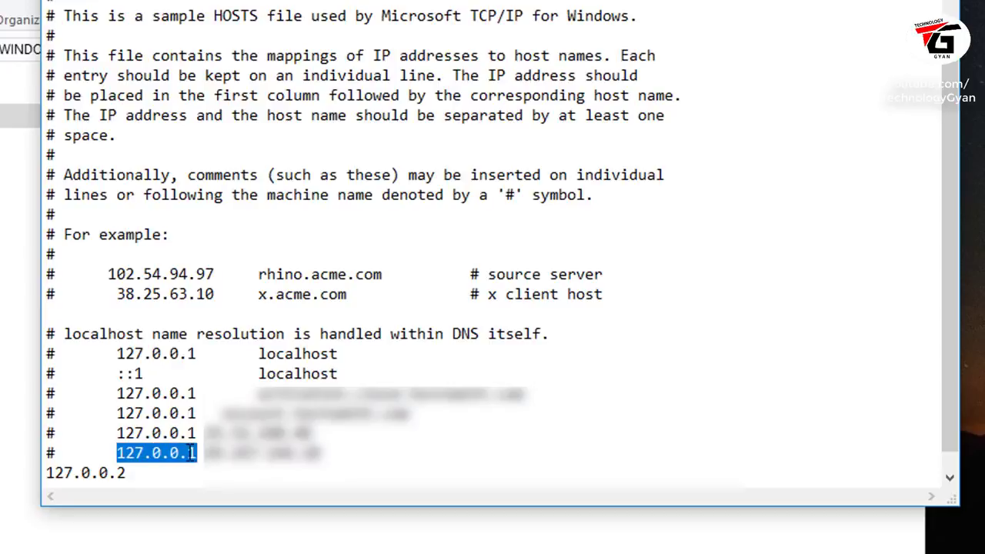
{"action": "left_click", "coordinate": [147, 472]}
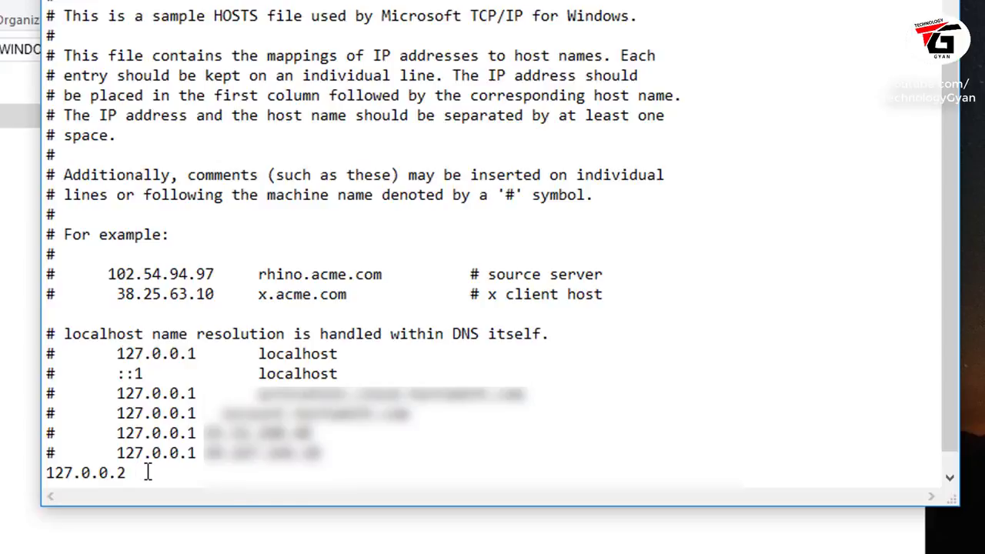
{"action": "type", "text": "facebook.com"}
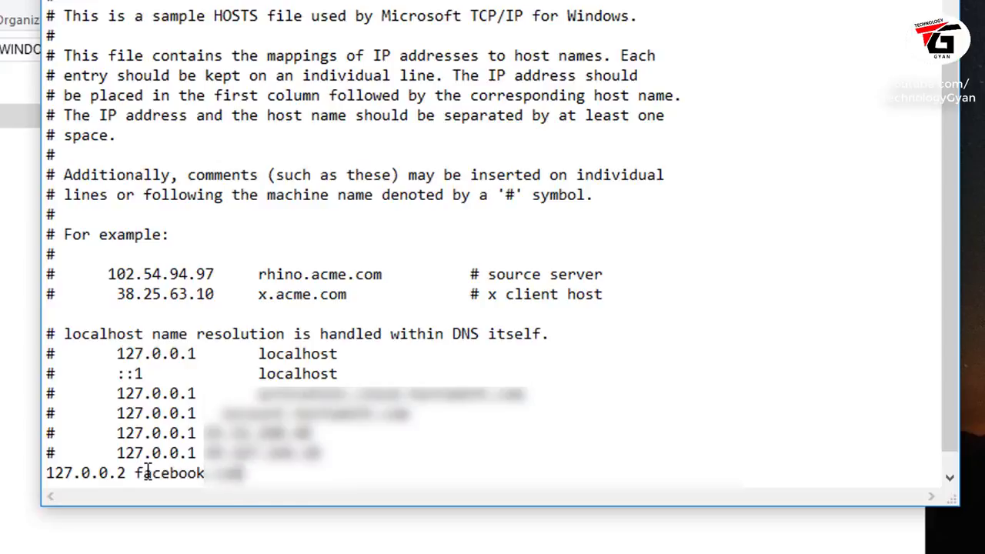
{"action": "key", "text": "Return"}
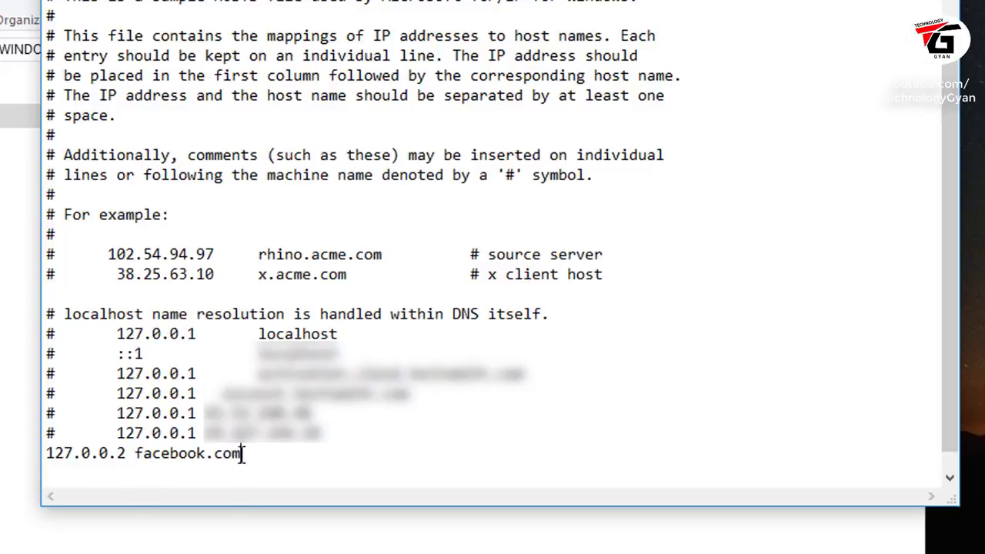
{"action": "left_click_drag", "start_coordinate": [241, 454], "coordinate": [39, 454]}
{"action": "key", "text": "ctrl+c"}
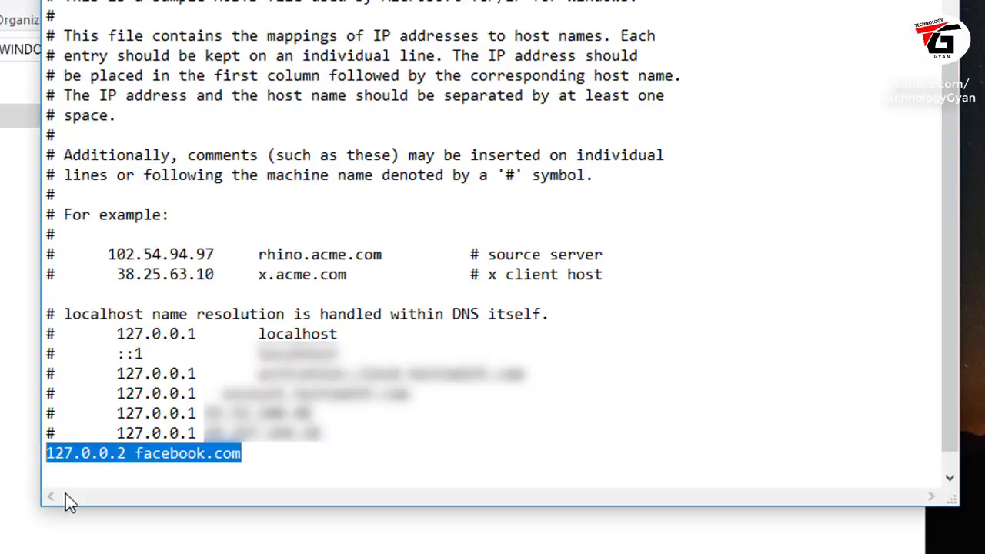
{"action": "left_click", "coordinate": [52, 479]}
{"action": "key", "text": "ctrl+v"}
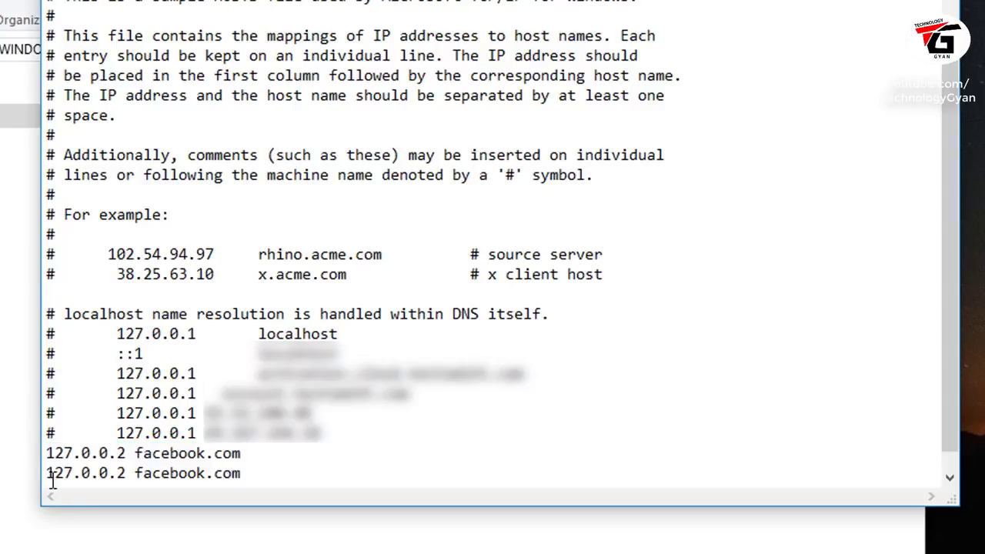
{"action": "left_click", "coordinate": [126, 473]}
{"action": "key", "text": "BackSpace"}
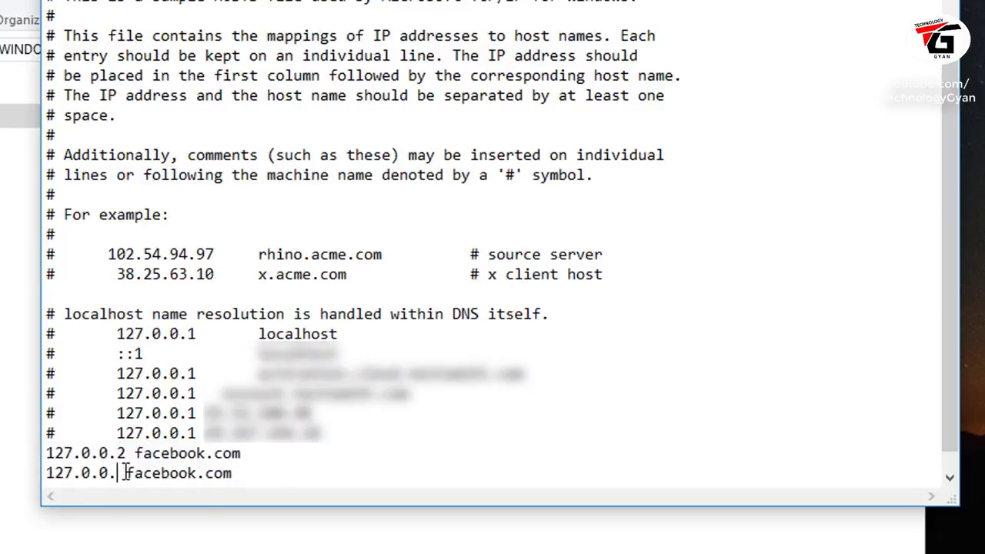
{"action": "type", "text": "3"}
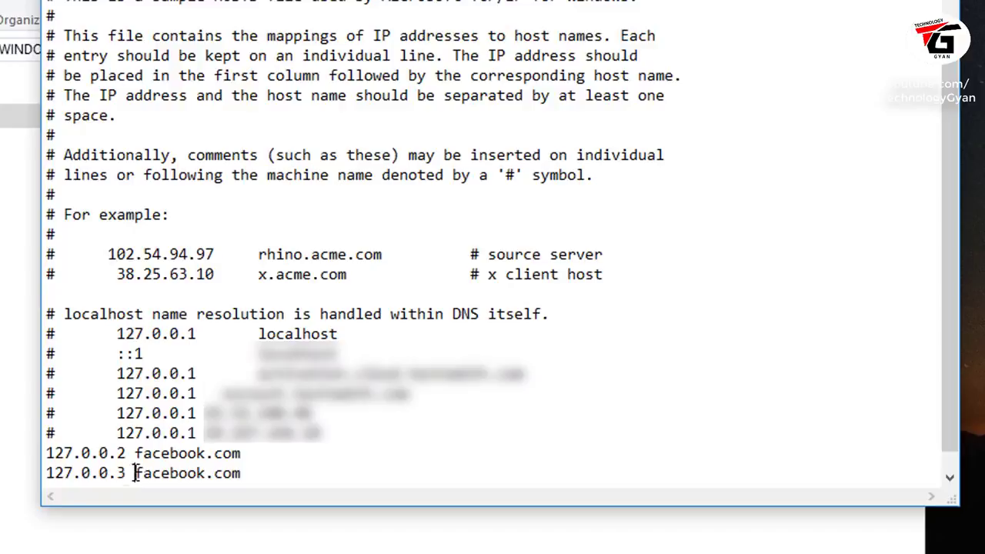
{"action": "left_click", "coordinate": [135, 473]}
{"action": "type", "text": "www"}
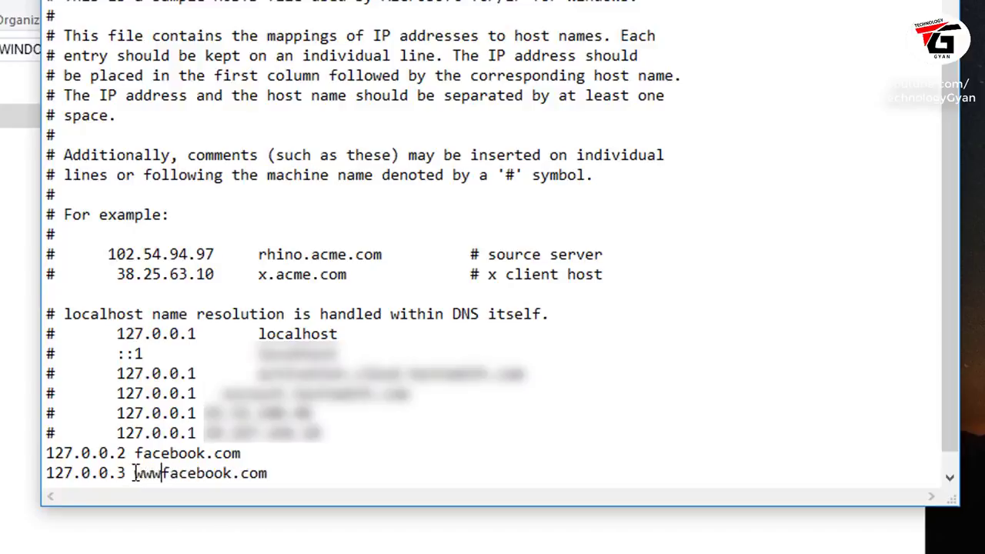
{"action": "type", "text": "."}
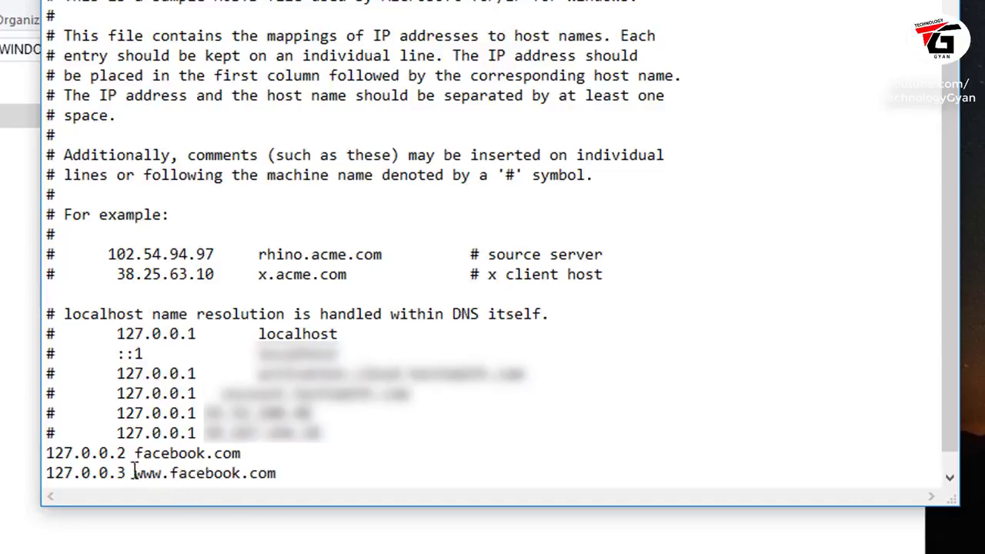
{"action": "left_click", "coordinate": [274, 472]}
{"action": "key", "text": "Return"}
{"action": "type", "text": "127.0.0.4 google.com"}
{"action": "key", "text": "Return"}
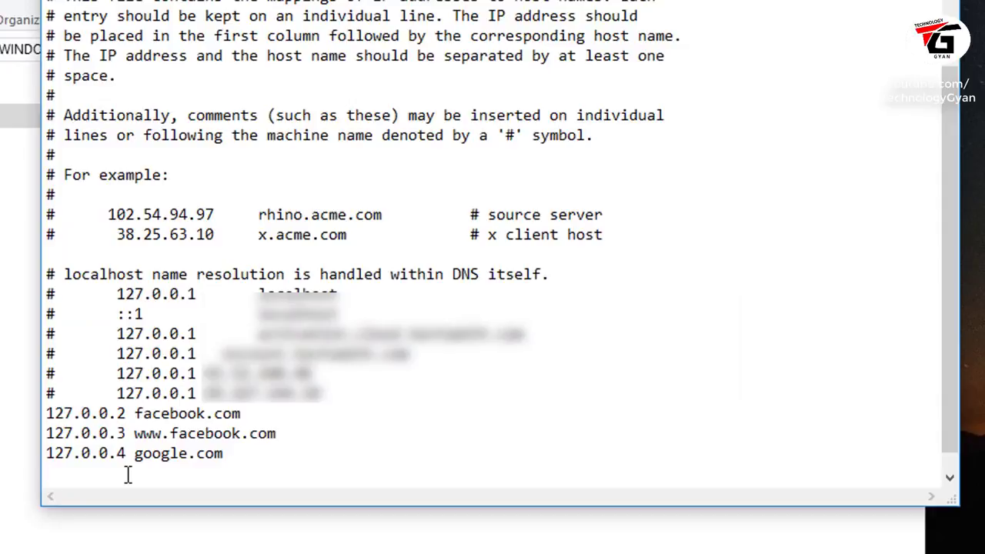
{"action": "type", "text": "127,"}
{"action": "type", "text": ".0."}
{"action": "type", "text": "0"}
{"action": "type", "text": ".5"}
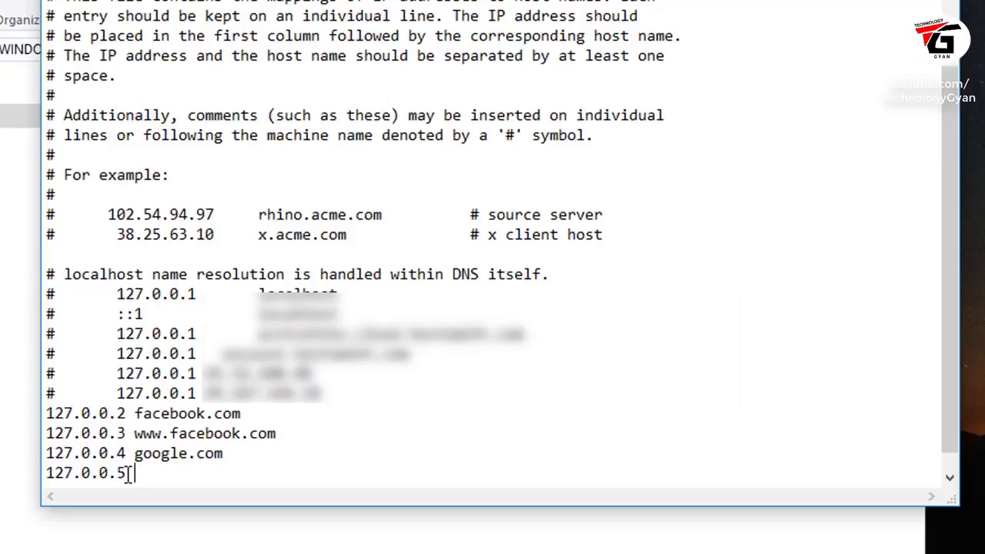
{"action": "type", "text": " www.google.com"}
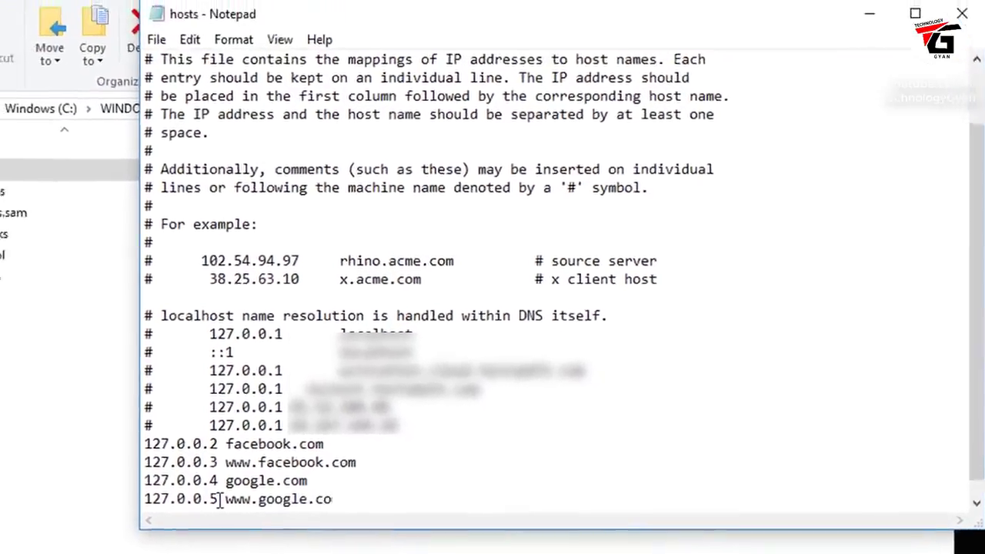
{"action": "left_click", "coordinate": [169, 48]}
{"action": "left_click", "coordinate": [202, 115]}
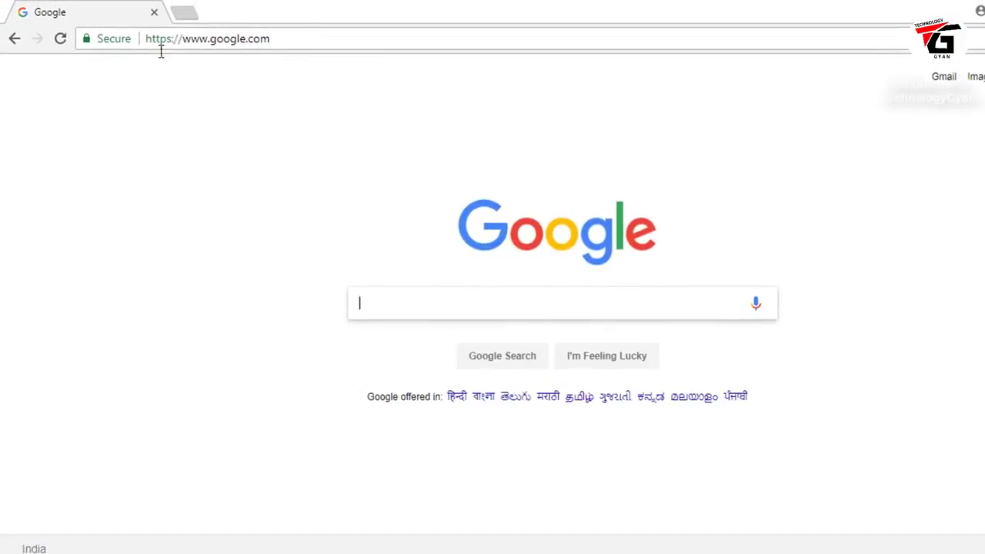
{"action": "left_click", "coordinate": [280, 42]}
{"action": "key", "text": "Return"}
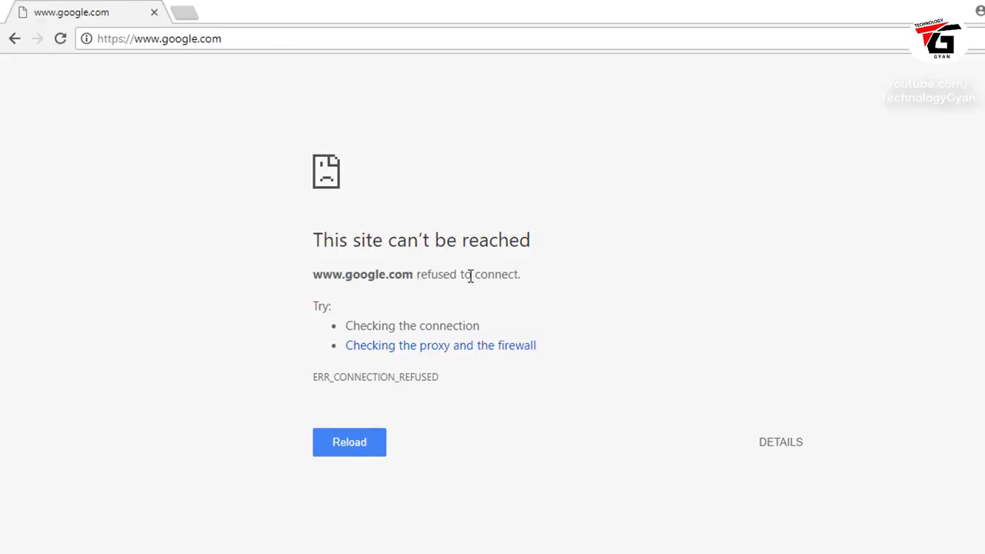
{"action": "left_click", "coordinate": [261, 39]}
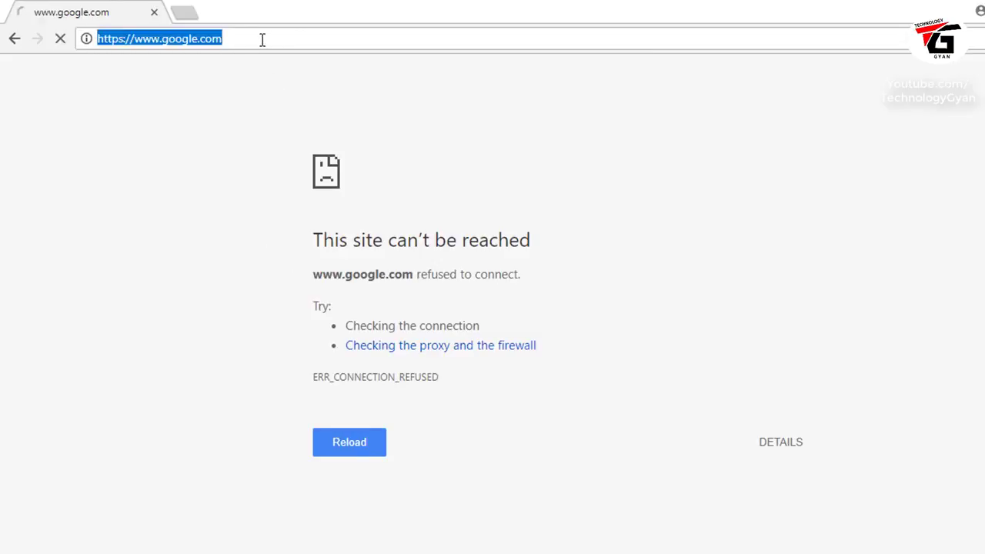
{"action": "type", "text": "facebook"}
{"action": "key", "text": "Return"}
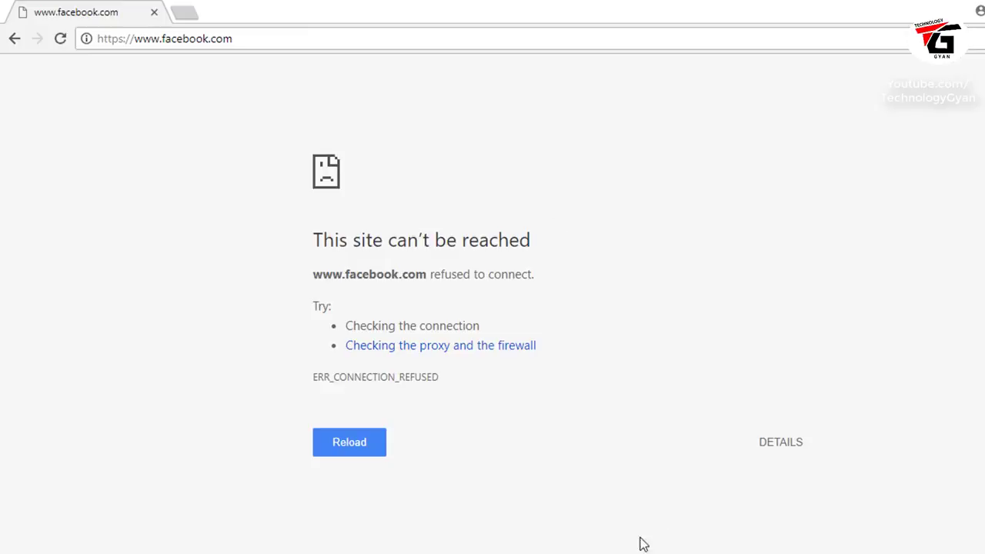
Step: Switch back to Notepad, delete the four facebook.com and google.com entries from the hosts file and save it
{"action": "key", "text": "alt+Tab"}
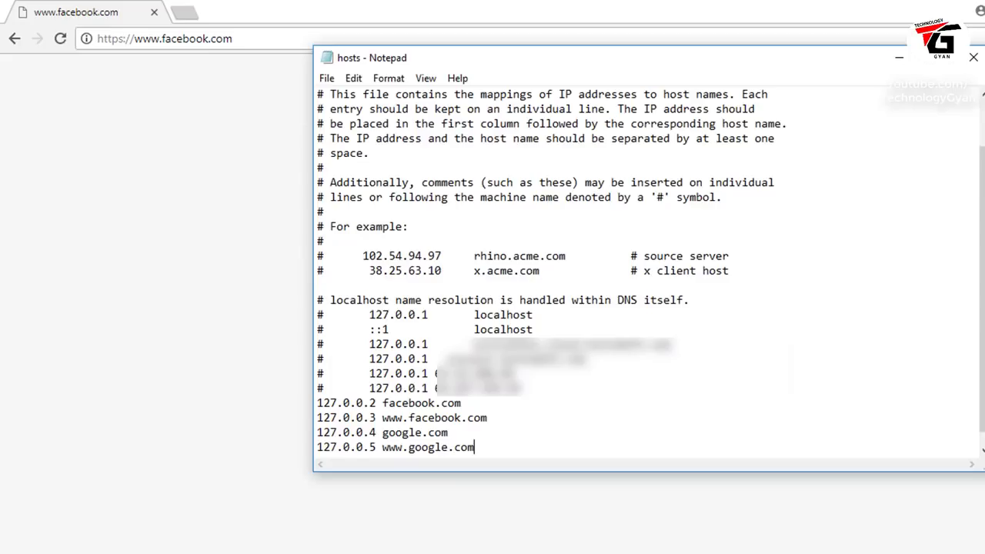
{"action": "left_click_drag", "start_coordinate": [492, 447], "coordinate": [318, 403]}
{"action": "key", "text": "Delete"}
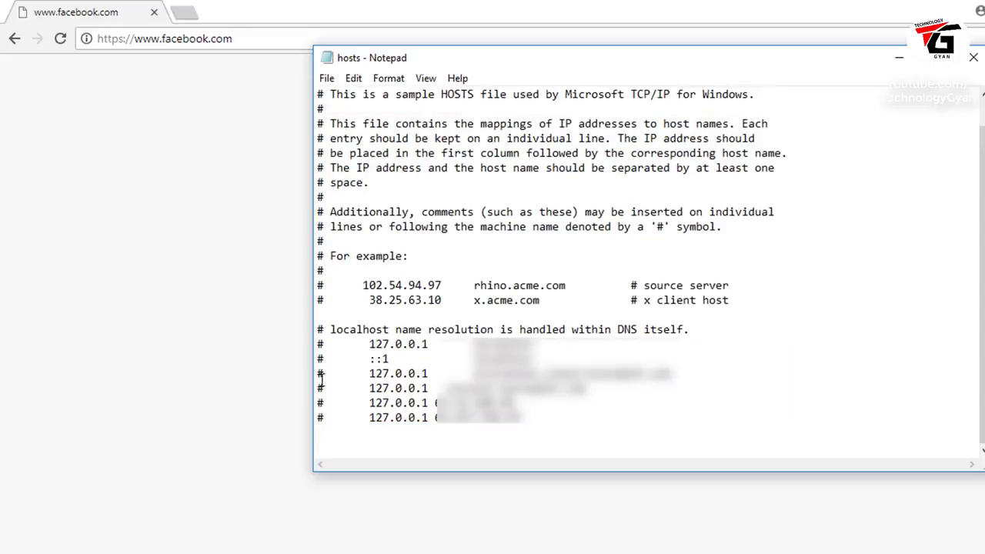
{"action": "left_click", "coordinate": [327, 80]}
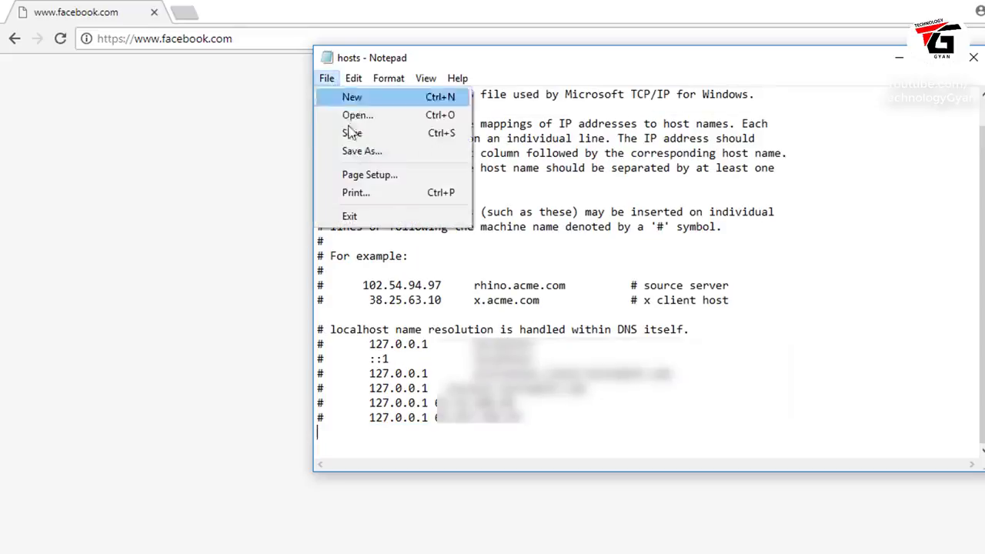
{"action": "left_click", "coordinate": [354, 129]}
Step: Return to Chrome and load google.com to test access to the site
{"action": "left_click", "coordinate": [181, 133]}
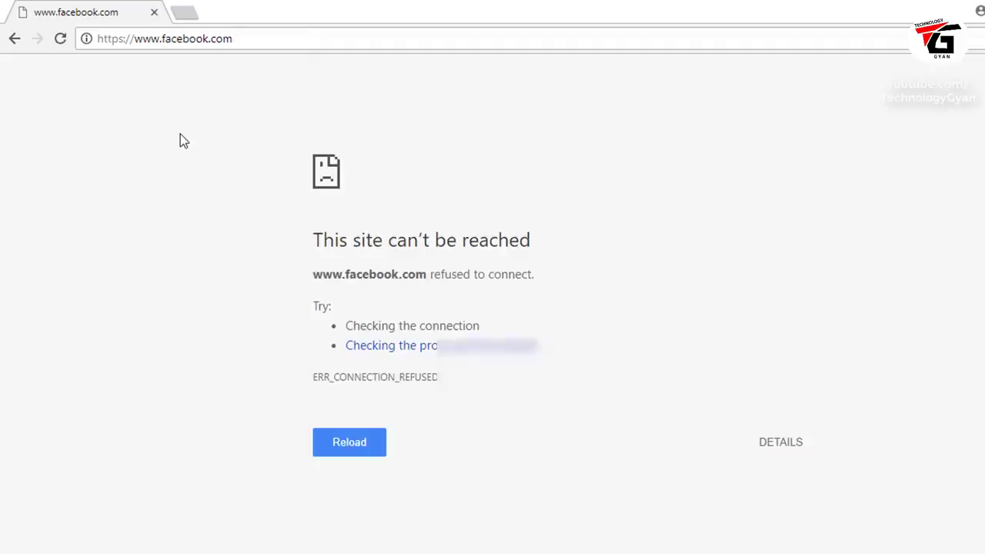
{"action": "left_click", "coordinate": [226, 39]}
{"action": "type", "text": "google.com"}
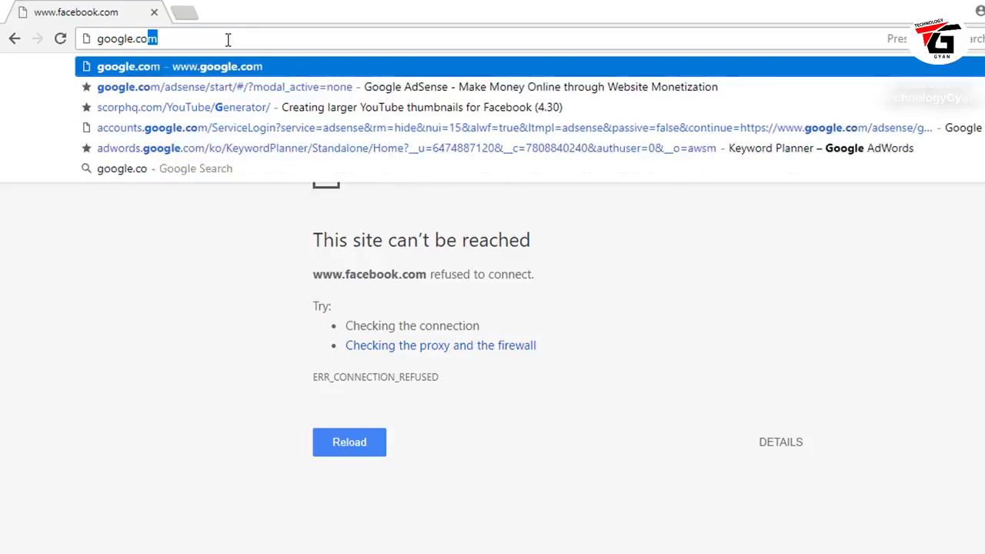
{"action": "key", "text": "Return"}
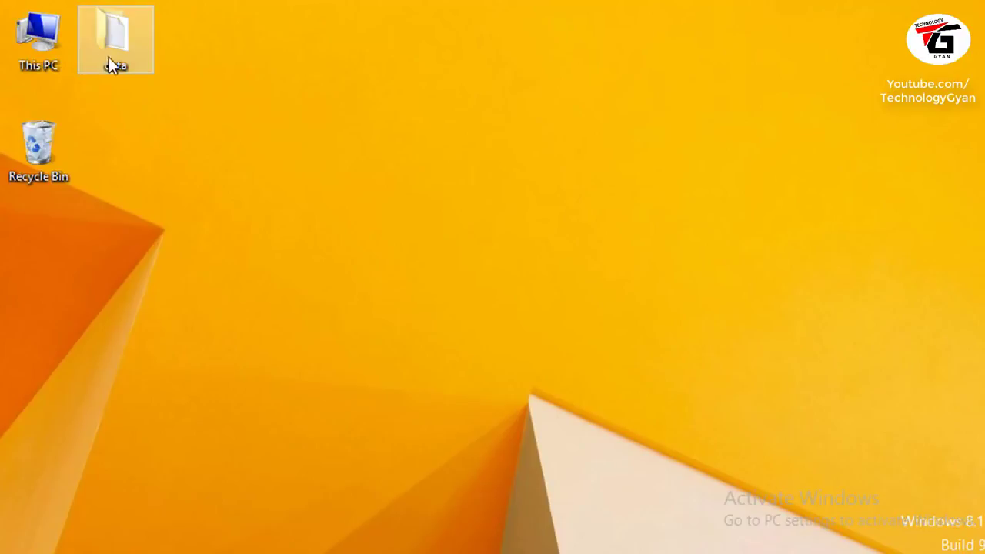
Step: Encrypt the contents of the desktop folder "data" through its advanced attributes, applying the change to subfolders and files with administrator permission
{"action": "right_click", "coordinate": [120, 56]}
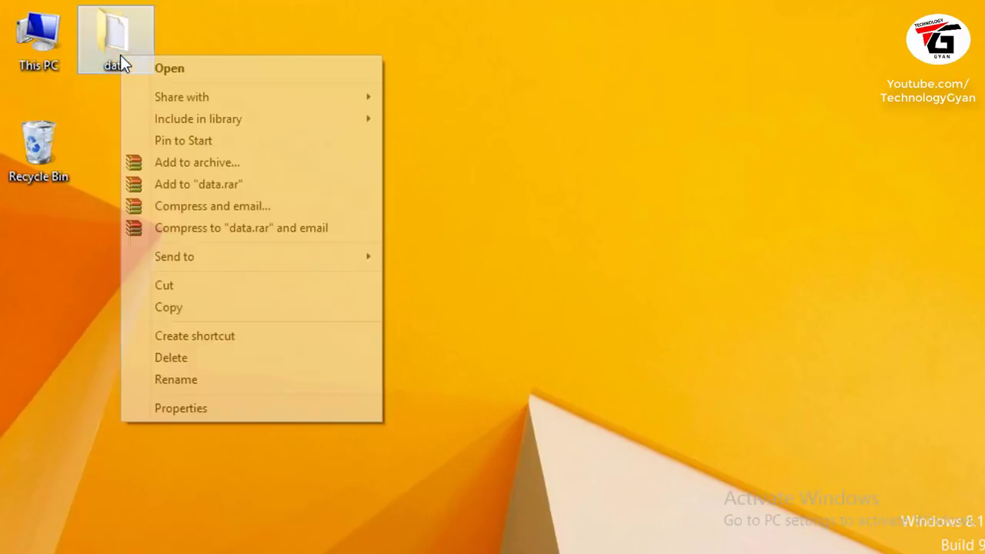
{"action": "left_click", "coordinate": [196, 409]}
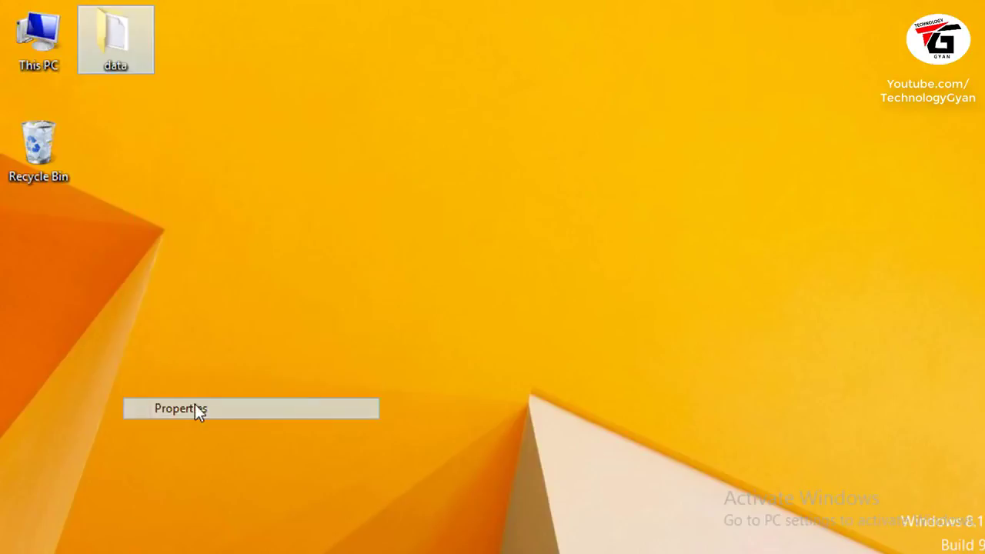
{"action": "left_click", "coordinate": [391, 394]}
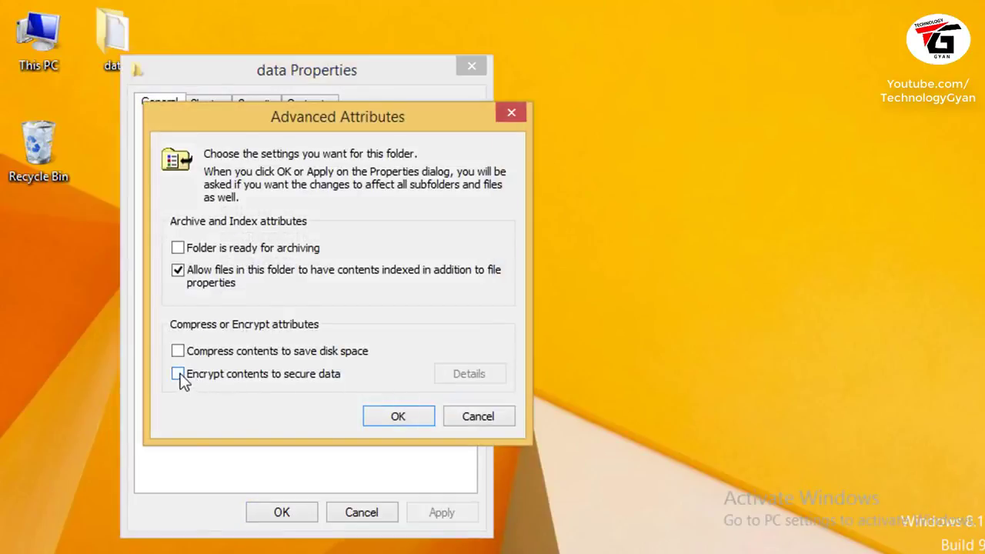
{"action": "left_click", "coordinate": [179, 378]}
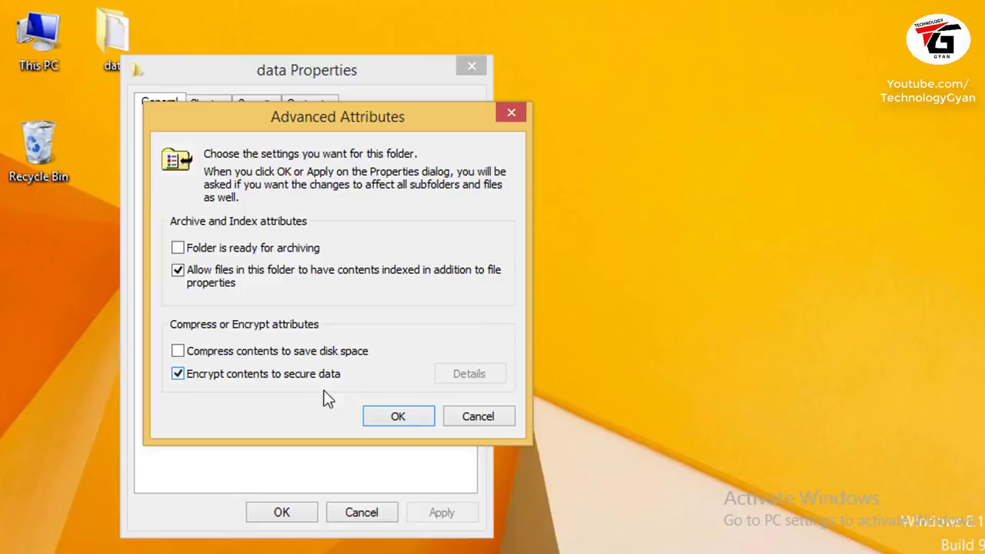
{"action": "left_click", "coordinate": [396, 416]}
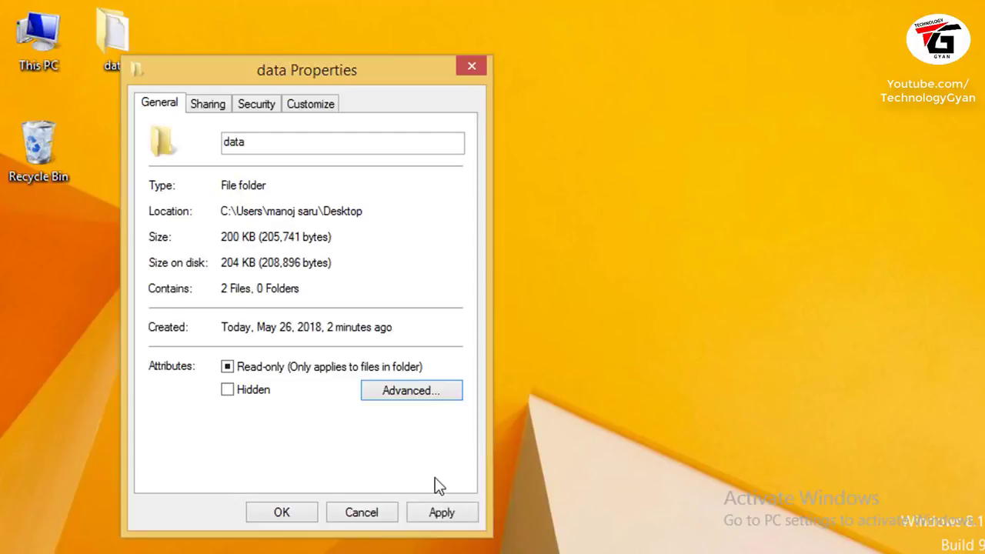
{"action": "left_click", "coordinate": [442, 512]}
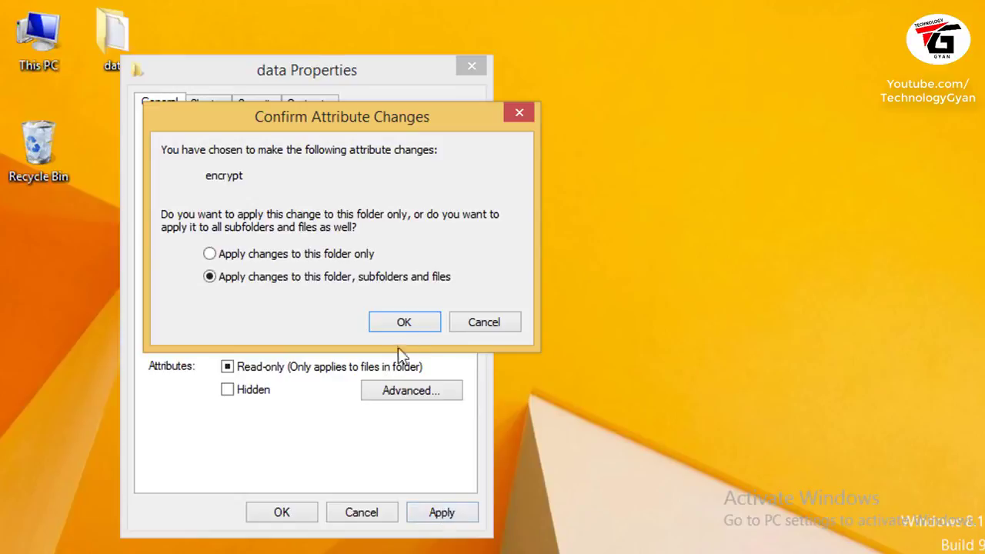
{"action": "left_click", "coordinate": [415, 329]}
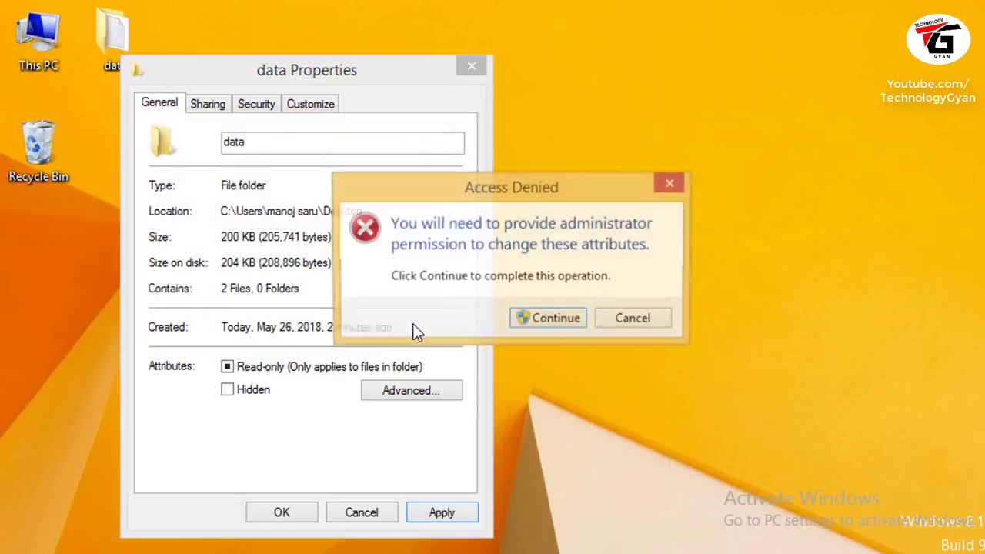
{"action": "left_click", "coordinate": [536, 327]}
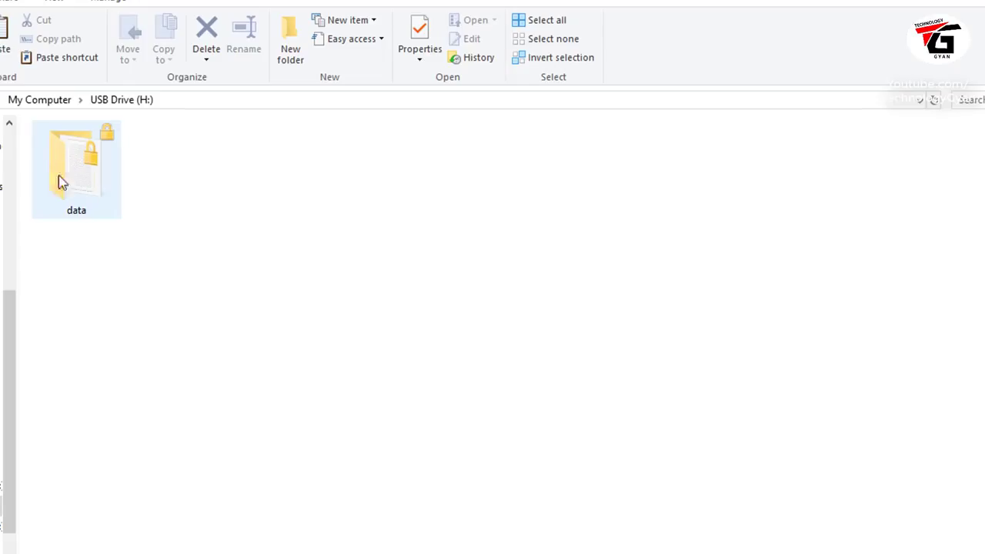
Step: Open the encrypted "data" folder on USB Drive (H:) and try opening password.txt to test access
{"action": "double_click", "coordinate": [103, 191]}
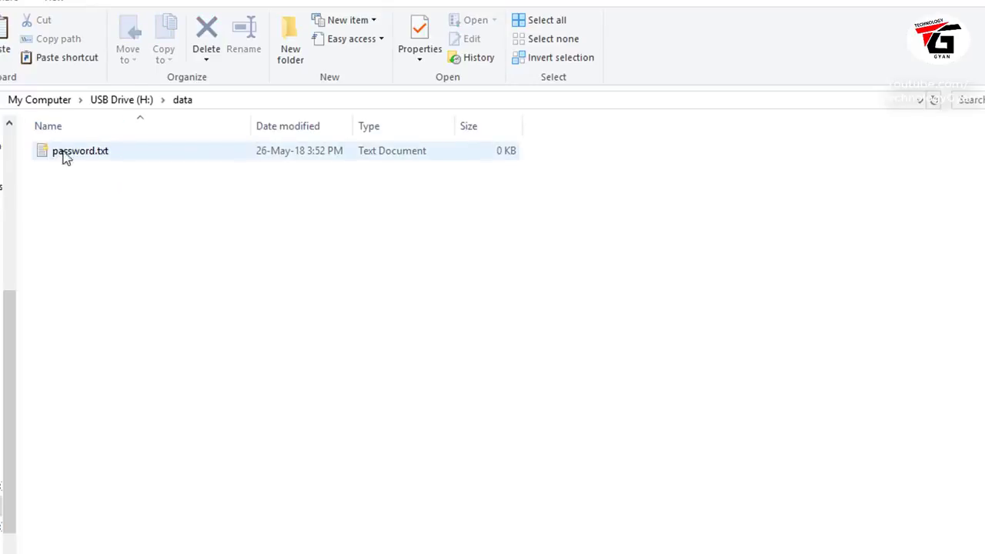
{"action": "double_click", "coordinate": [86, 156]}
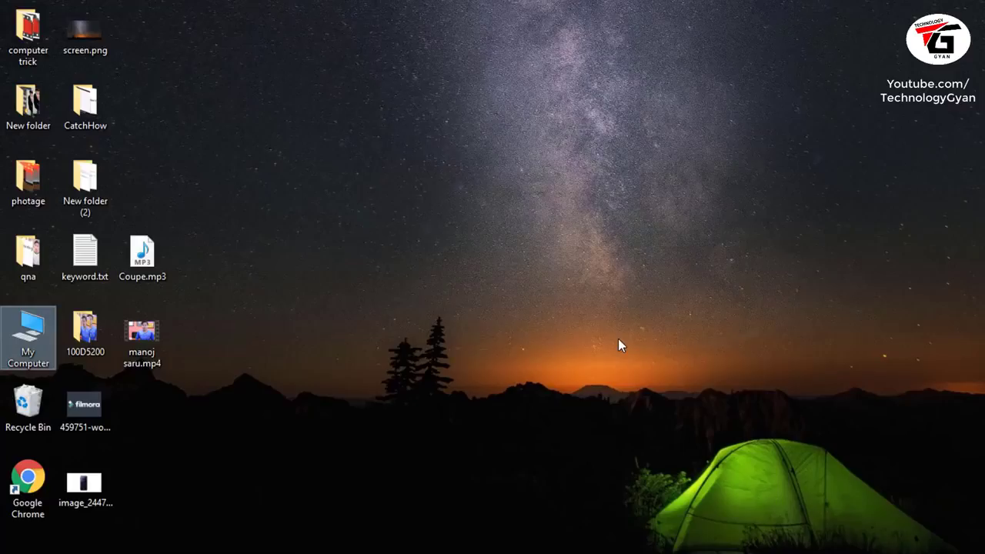
Step: Open a Command Prompt and enter "netsh wlan show profile" without running it
{"action": "key", "text": "super+r"}
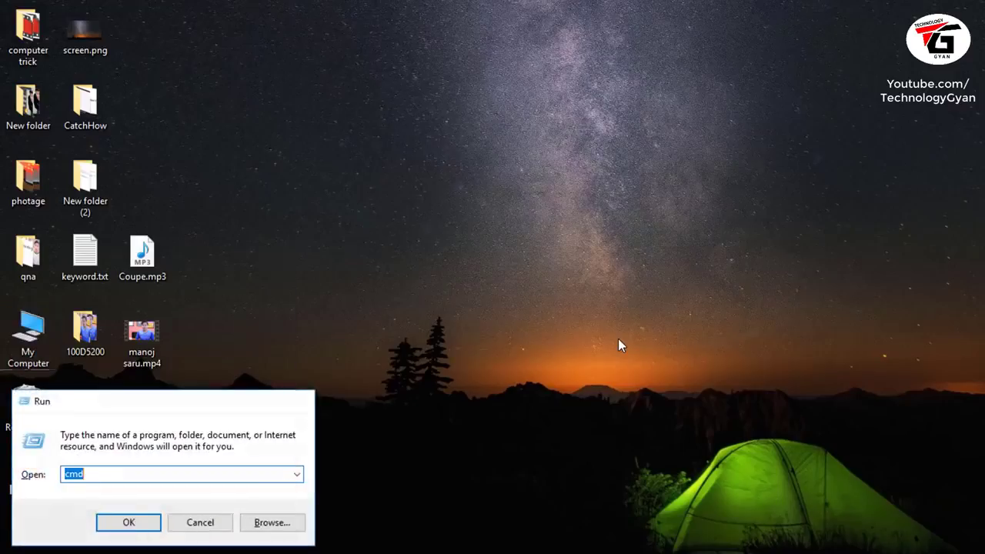
{"action": "key", "text": "Return"}
{"action": "left_click_drag", "start_coordinate": [339, 37], "coordinate": [573, 88]}
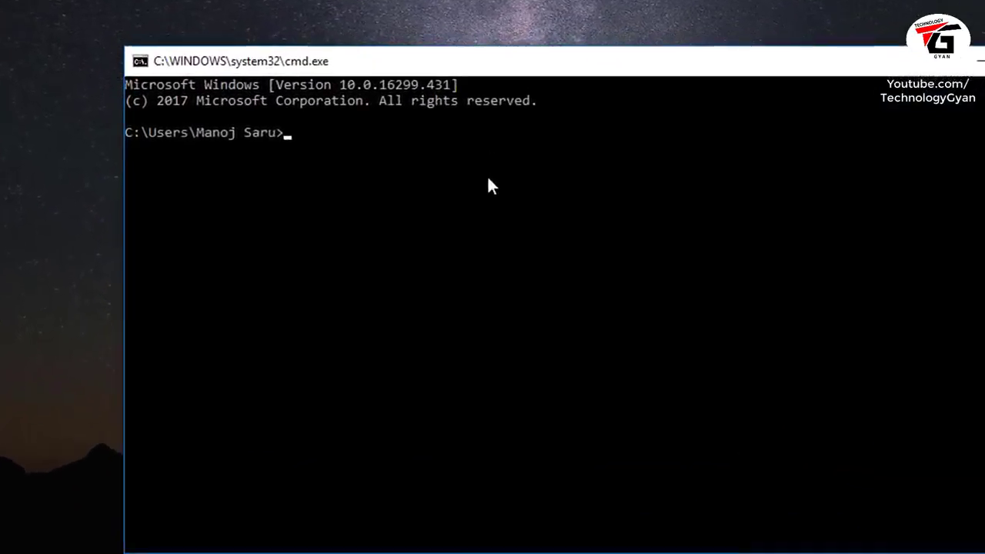
{"action": "type", "text": "netsh"}
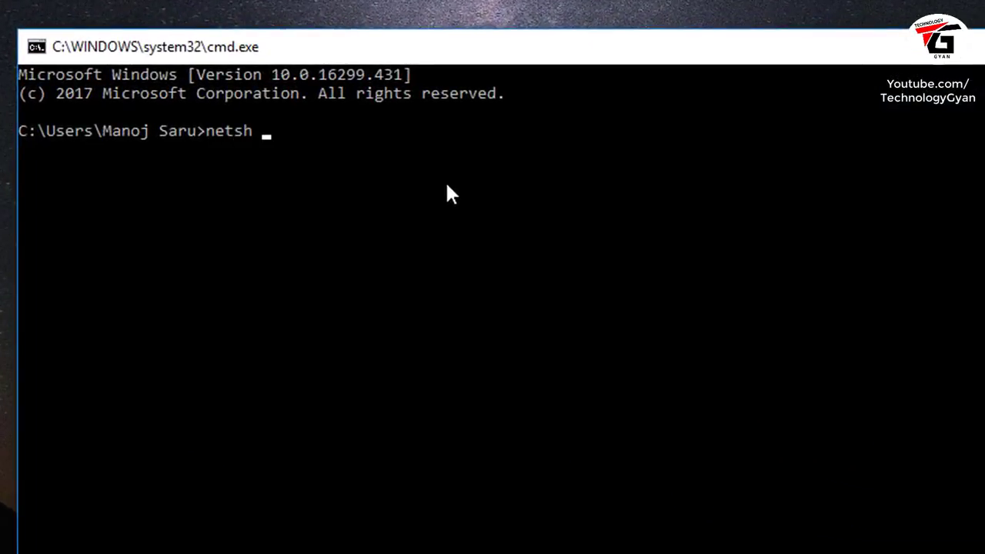
{"action": "type", "text": " wlan show"}
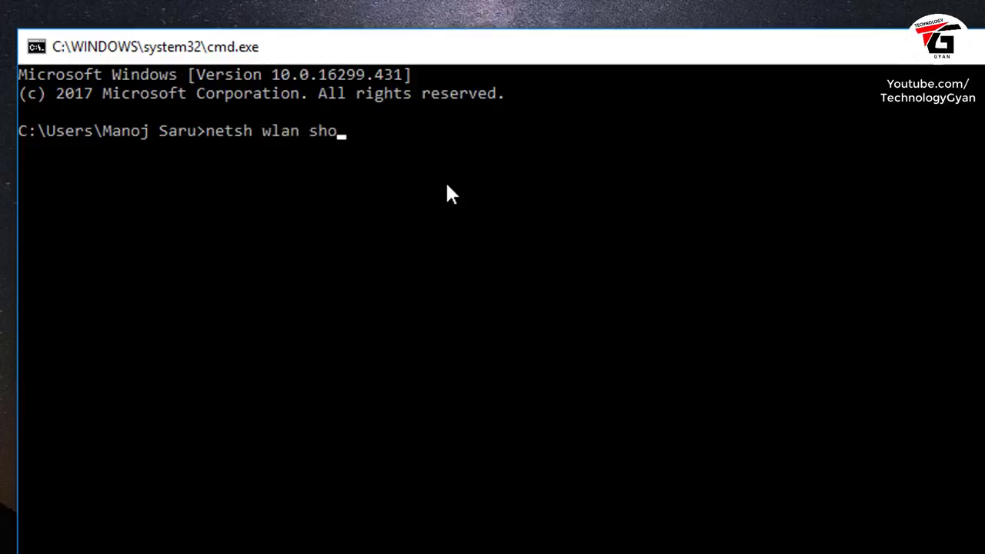
{"action": "type", "text": " prof"}
{"action": "key", "text": "BackSpace"}
{"action": "type", "text": "file"}
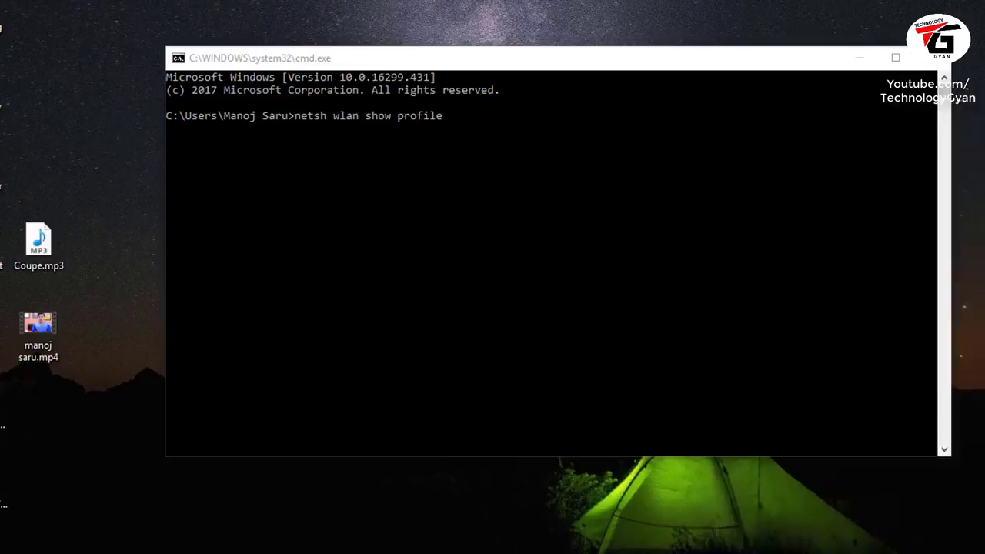
Step: Check the connected network's name, complete the command with "Wifi key=clear" and run it to review the saved Wi-Fi profile
{"action": "left_click", "coordinate": [869, 553]}
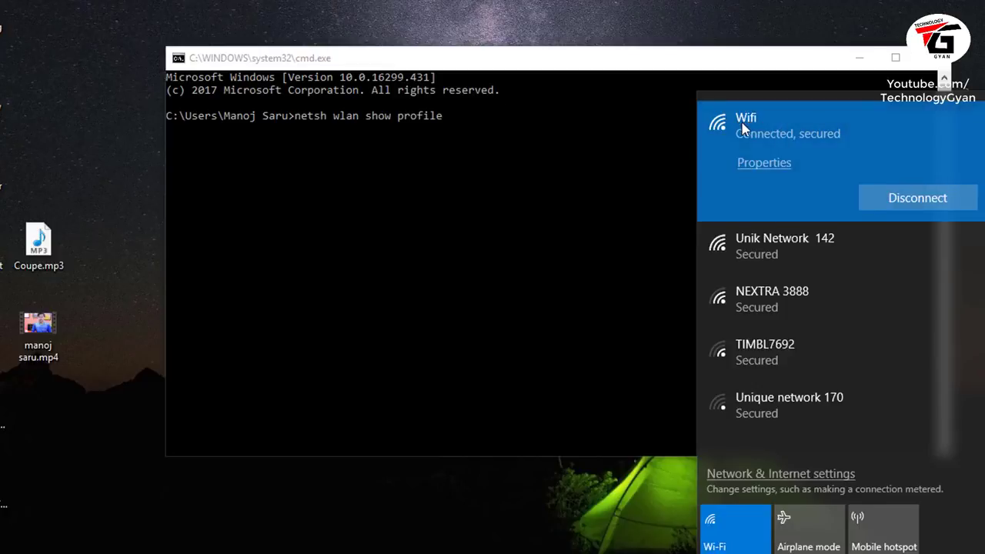
{"action": "left_click", "coordinate": [485, 123]}
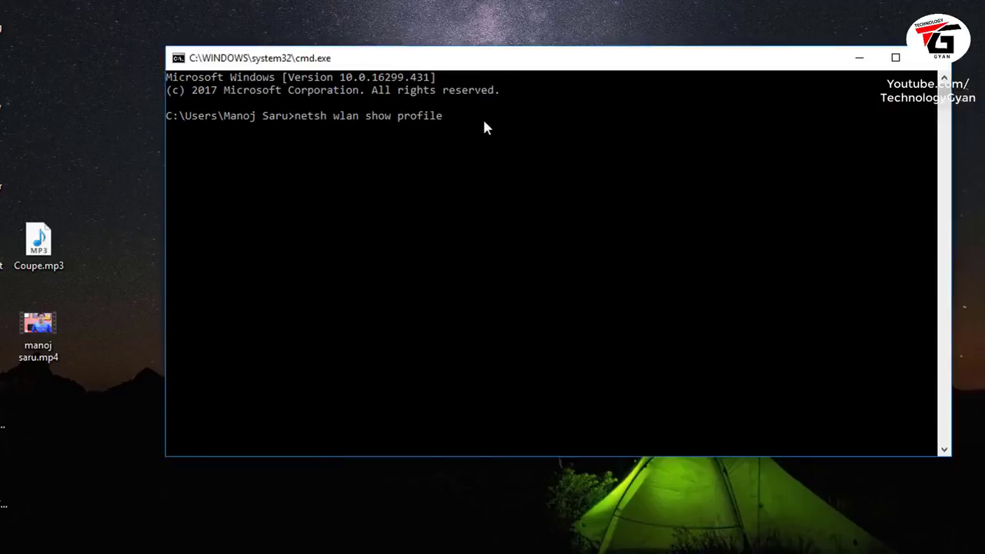
{"action": "type", "text": "Wifi"}
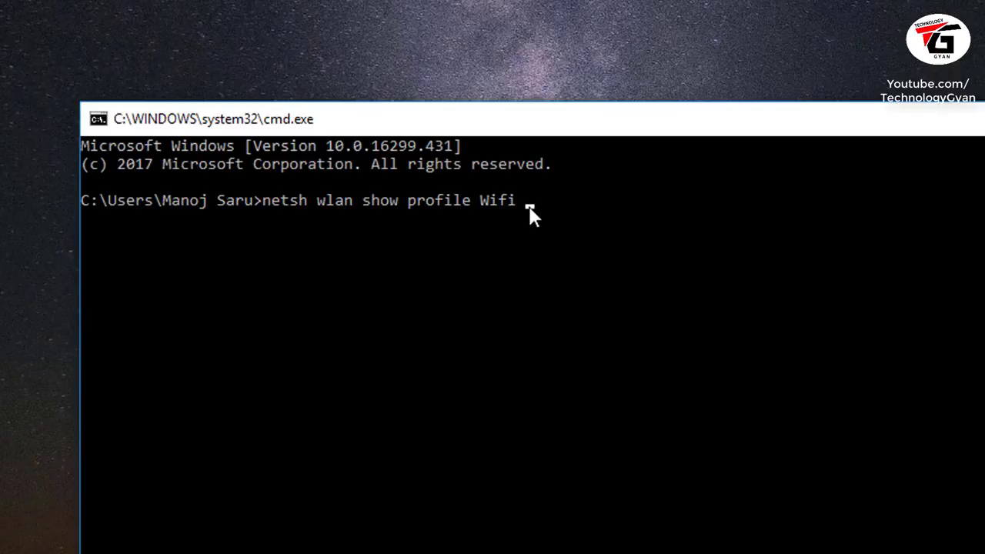
{"action": "type", "text": " key=clear"}
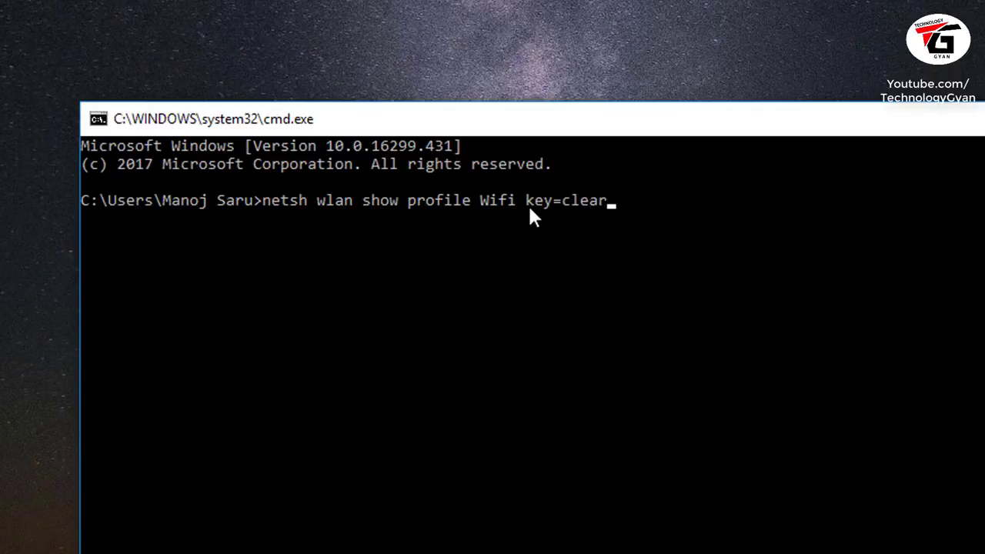
{"action": "key", "text": "Return"}
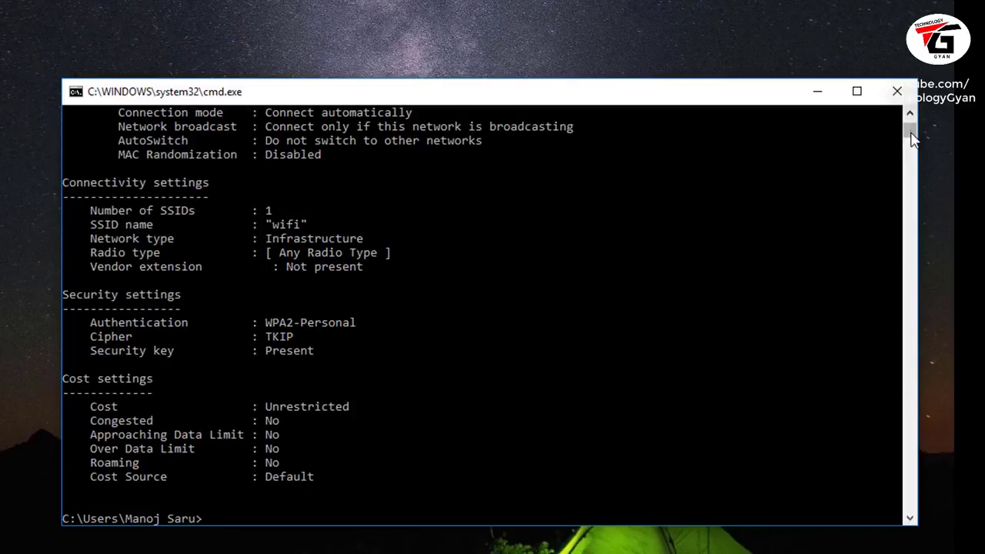
{"action": "scroll", "coordinate": [912, 127], "scroll_direction": "up", "scroll_amount": 13}
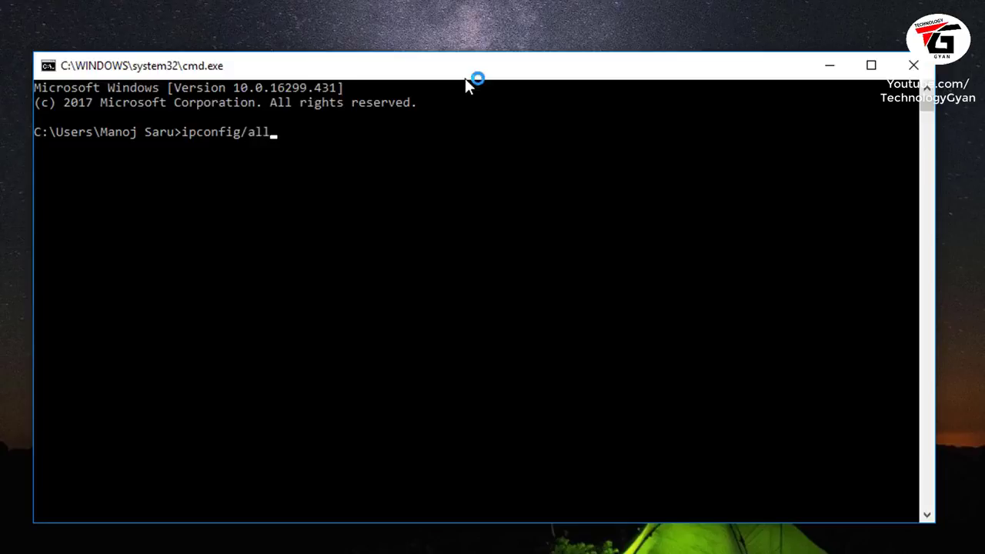
Step: Run "ipconfig/all" in the Command Prompt and look through the network adapter details from the start
{"action": "key", "text": "Return"}
{"action": "scroll", "coordinate": [854, 492], "scroll_direction": "up", "scroll_amount": 15}
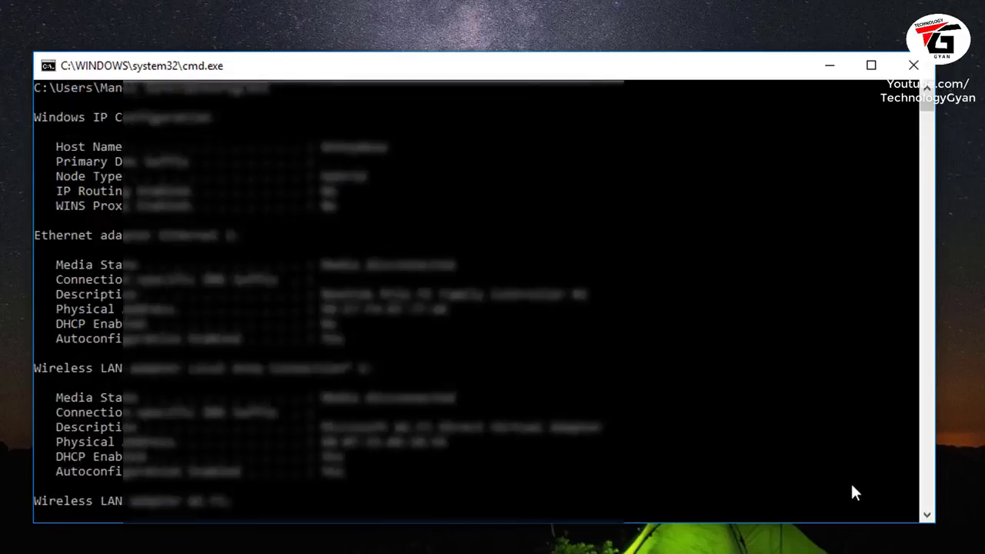
{"action": "left_click_drag", "start_coordinate": [927, 519], "coordinate": [928, 519]}
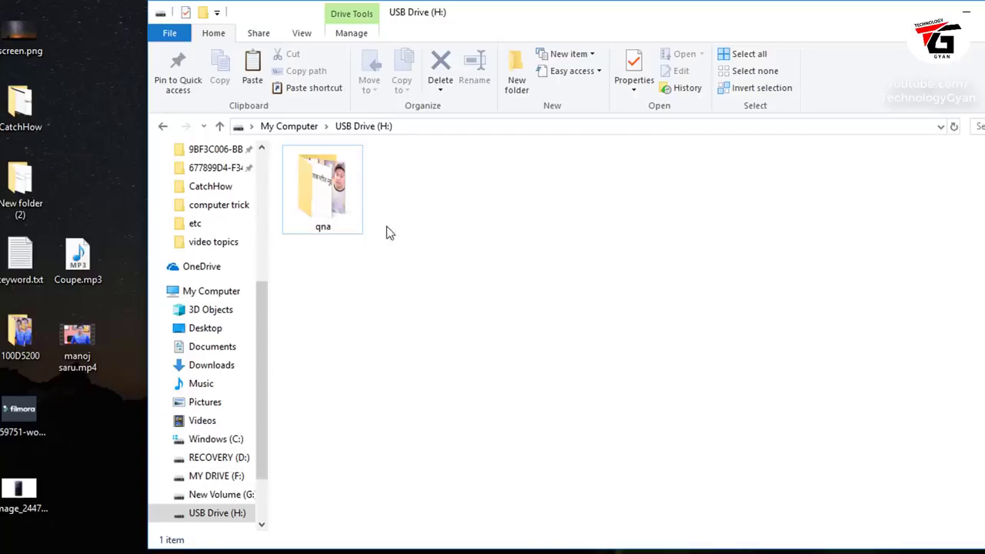
Step: Set the qna folder on USB Drive (H:) to Hidden, including its subfolders and files, and refresh the drive's contents
{"action": "right_click", "coordinate": [324, 185]}
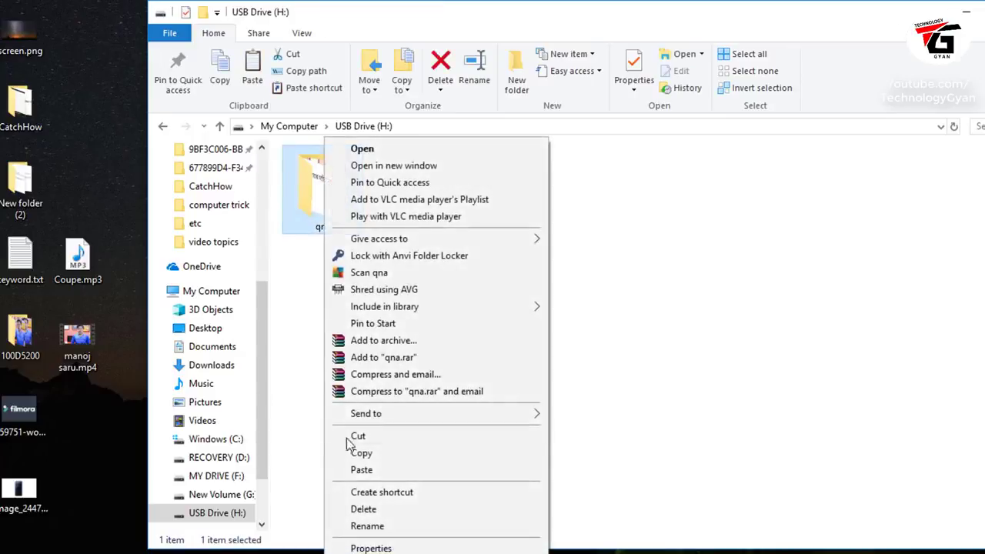
{"action": "left_click", "coordinate": [371, 548]}
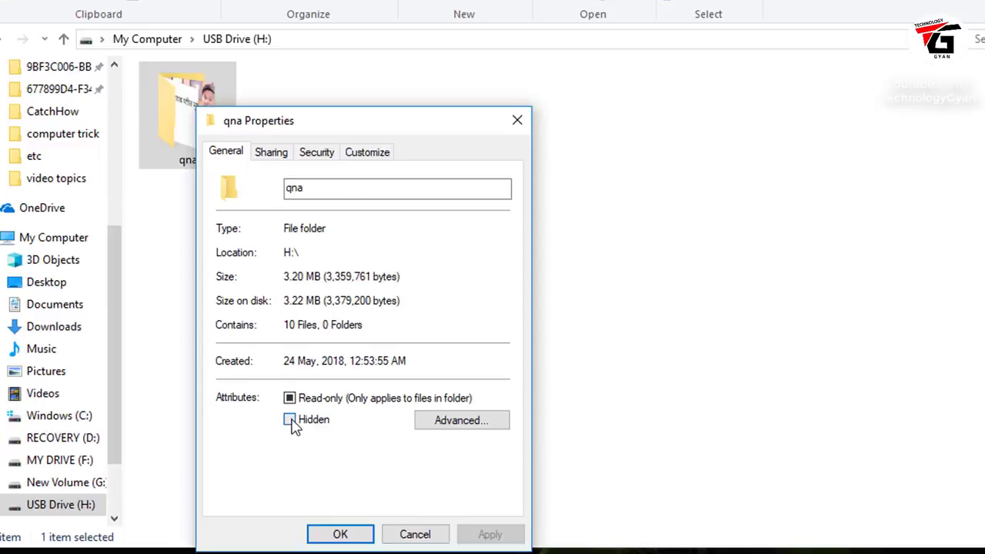
{"action": "left_click", "coordinate": [290, 419]}
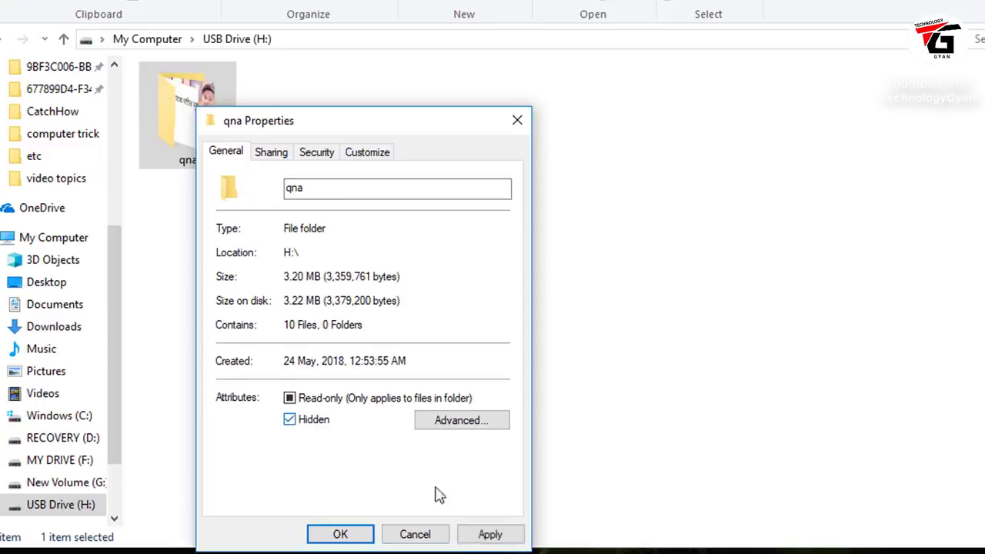
{"action": "left_click", "coordinate": [343, 534]}
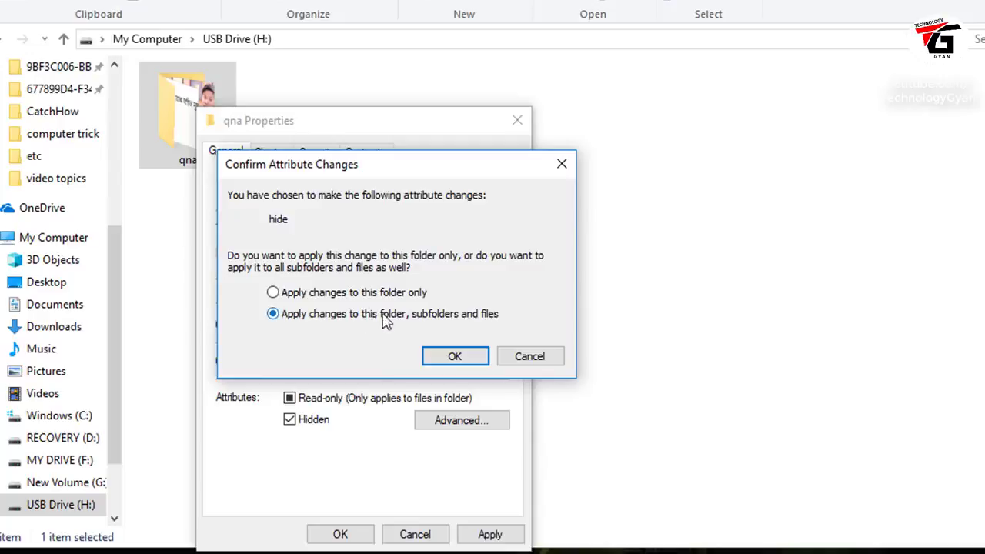
{"action": "left_click", "coordinate": [461, 358]}
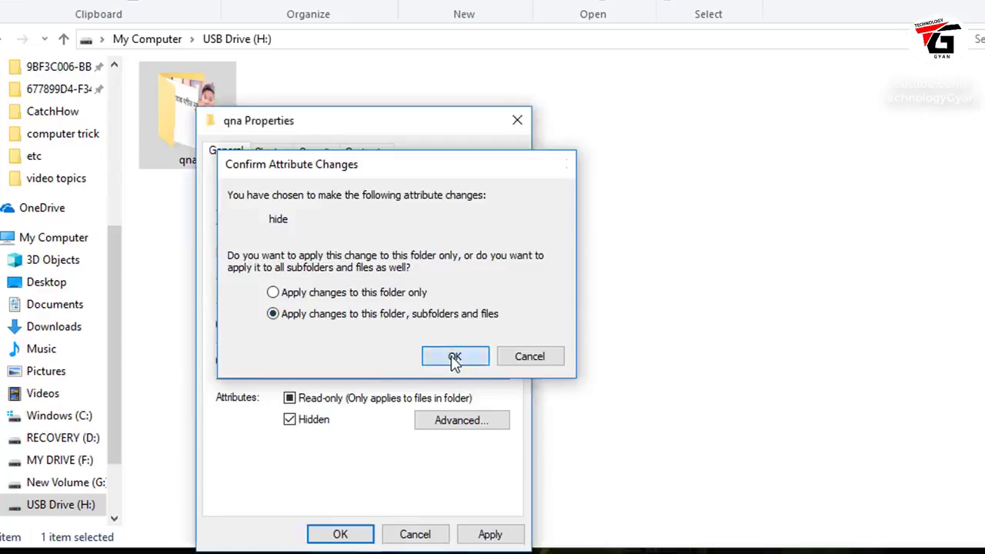
{"action": "right_click", "coordinate": [300, 181]}
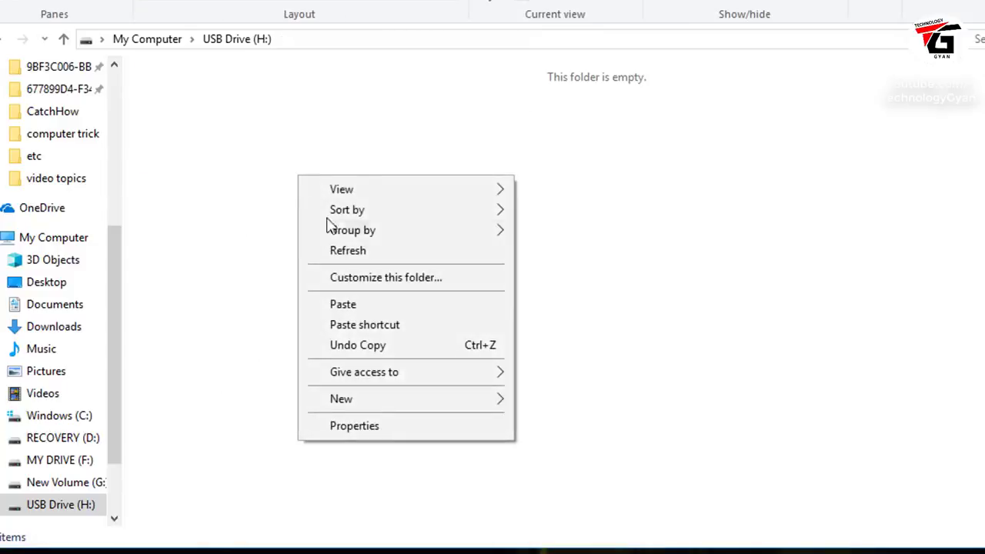
{"action": "left_click", "coordinate": [350, 252]}
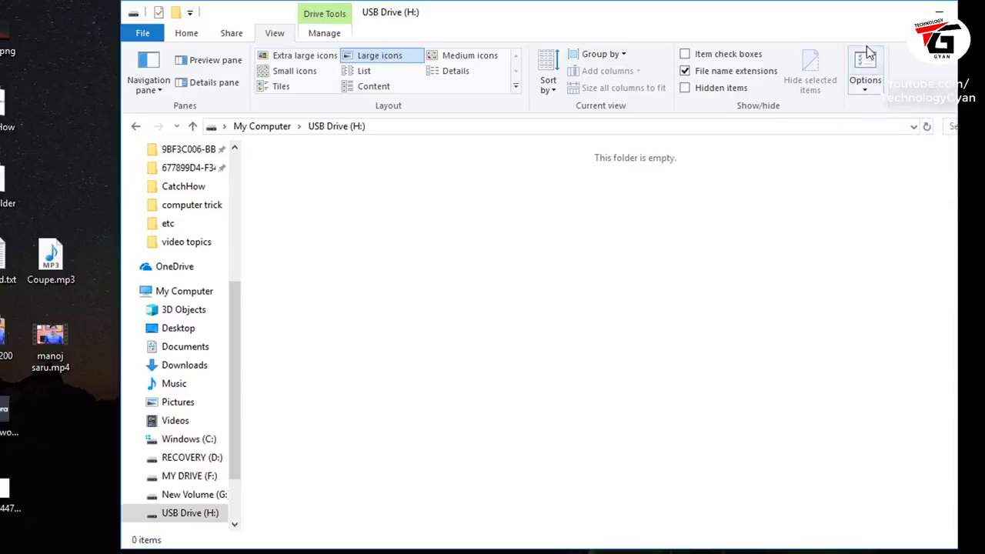
Step: Change the folder options to show hidden files, folders, and drives
{"action": "left_click", "coordinate": [869, 71]}
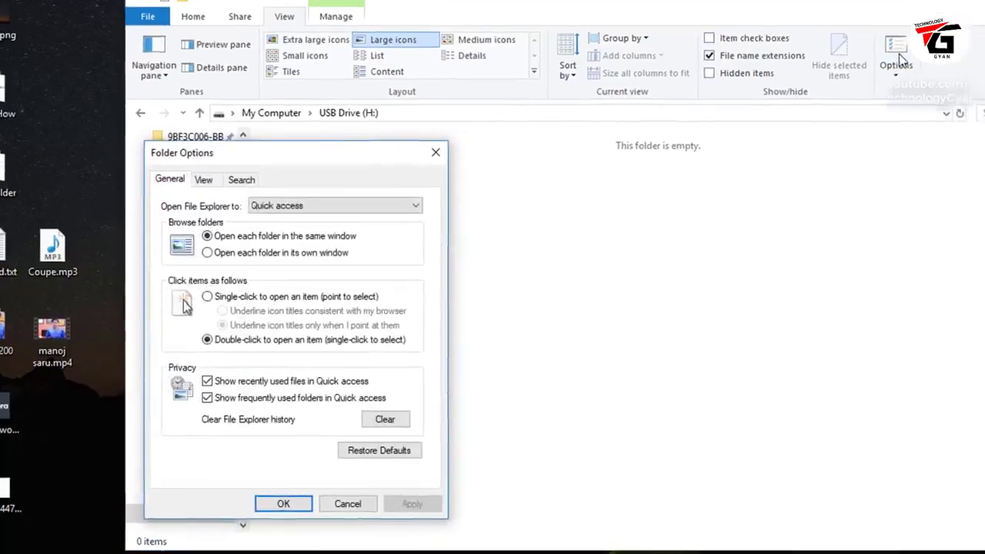
{"action": "left_click", "coordinate": [237, 121]}
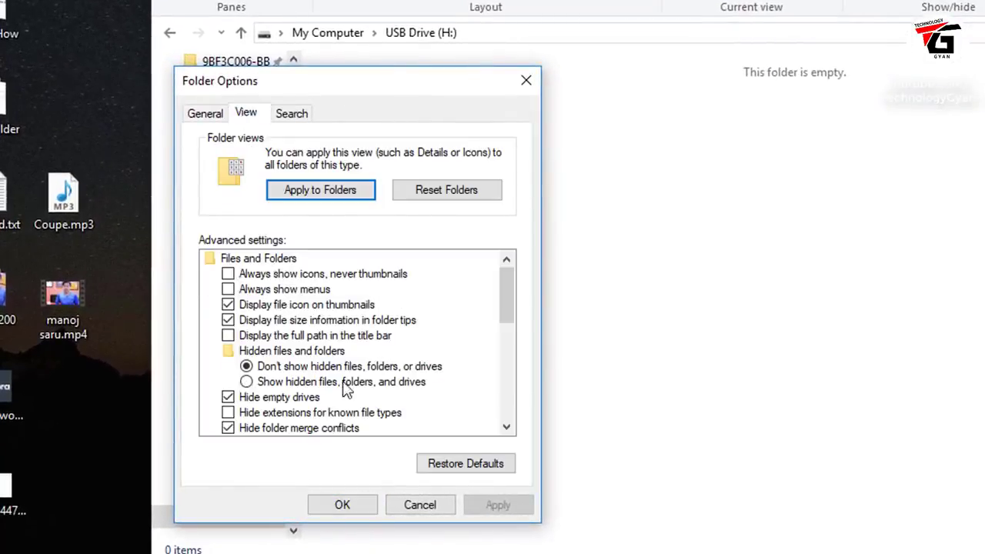
{"action": "left_click", "coordinate": [247, 382]}
{"action": "left_click", "coordinate": [343, 505]}
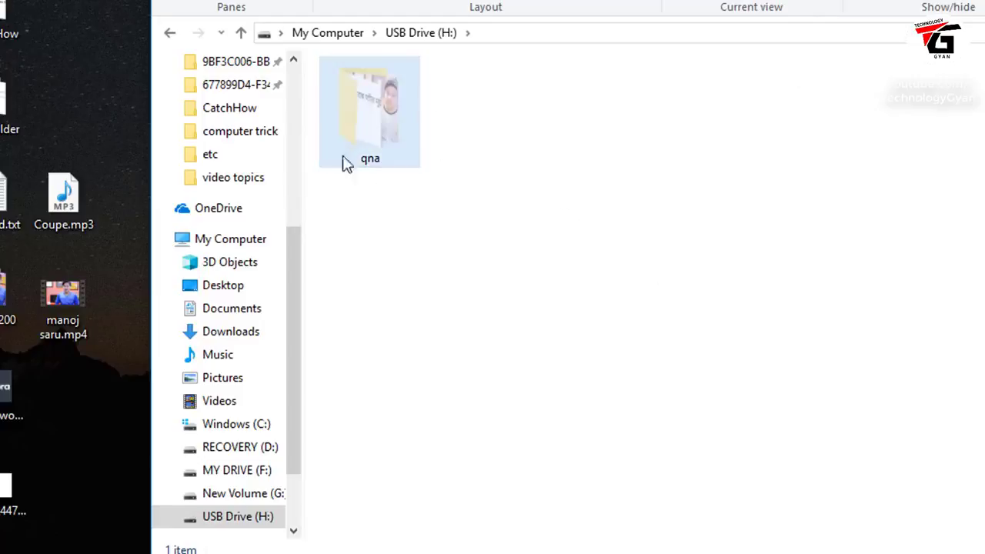
Step: Remove the Hidden attribute from the qna folder on USB Drive (H:), including its subfolders and files
{"action": "right_click", "coordinate": [396, 129]}
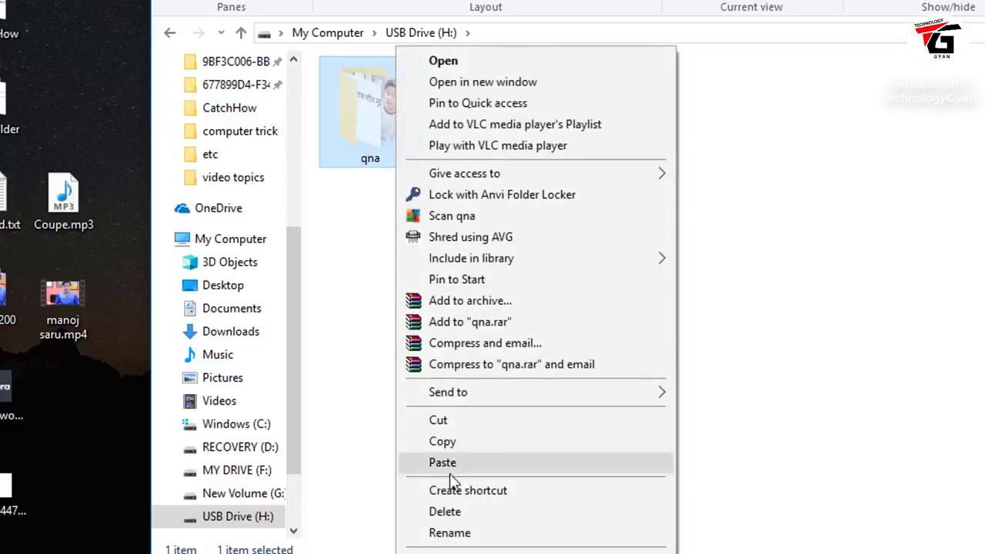
{"action": "left_click", "coordinate": [462, 552]}
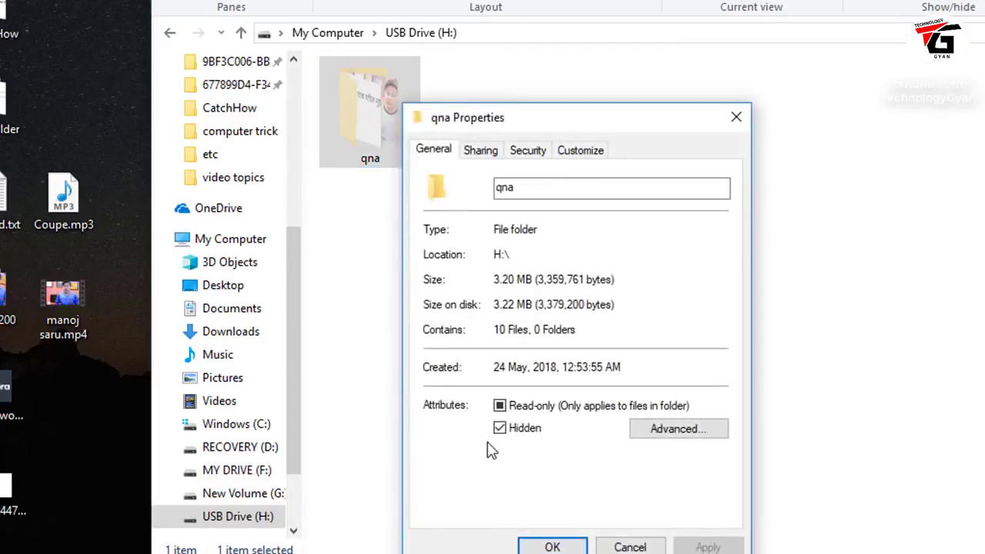
{"action": "left_click", "coordinate": [499, 429]}
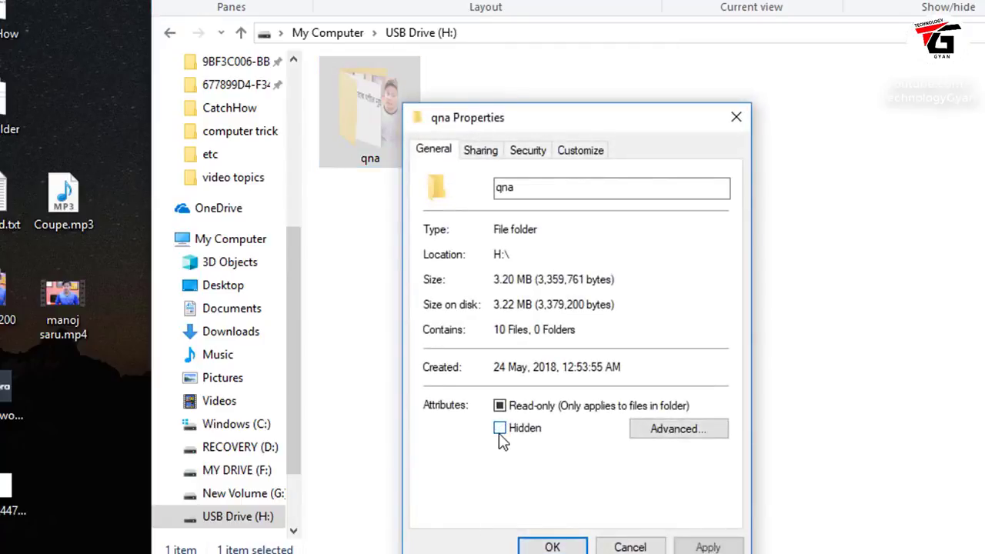
{"action": "left_click", "coordinate": [552, 547]}
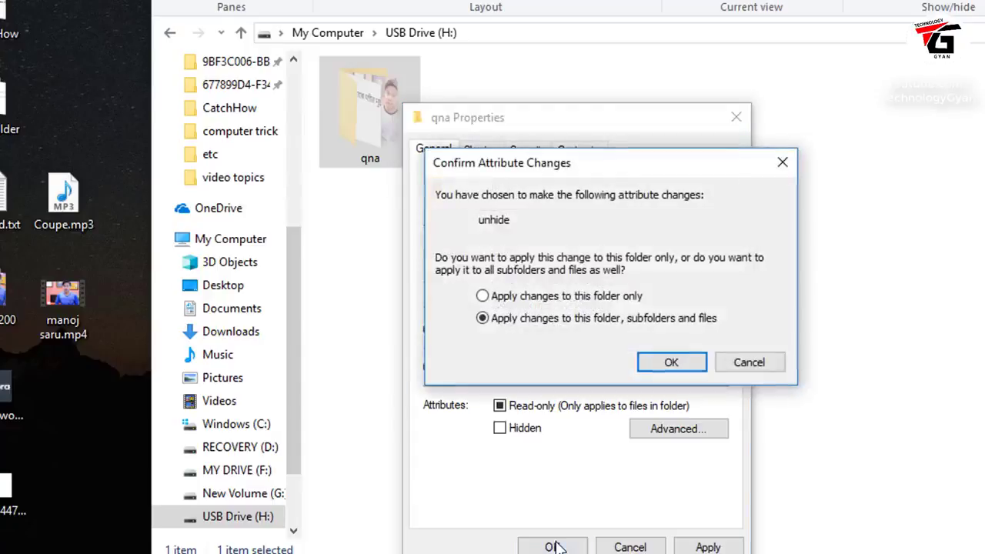
{"action": "left_click", "coordinate": [685, 361]}
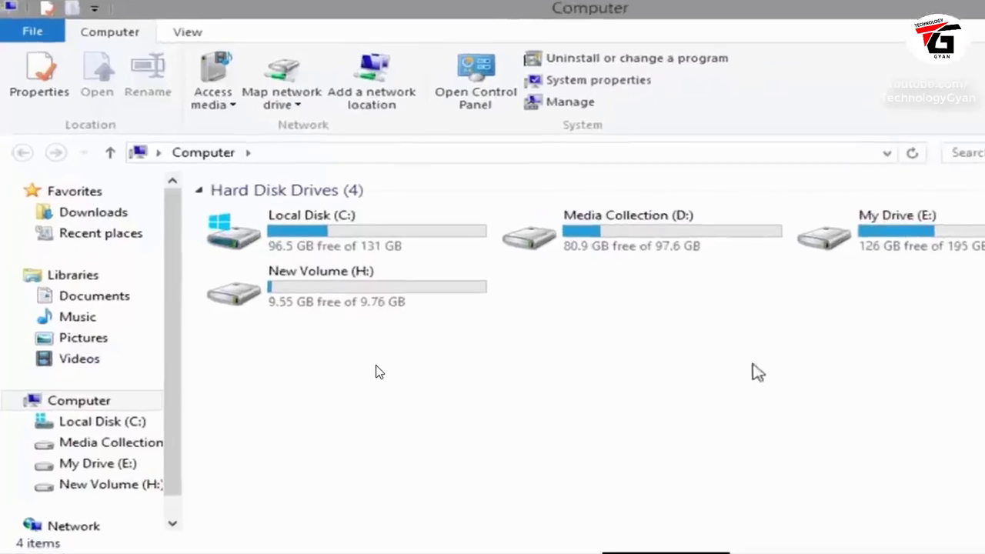
Step: Run gpedit.msc to open the Local Group Policy Editor and maximize its window
{"action": "key", "text": "super+r"}
{"action": "key", "text": "BackSpace"}
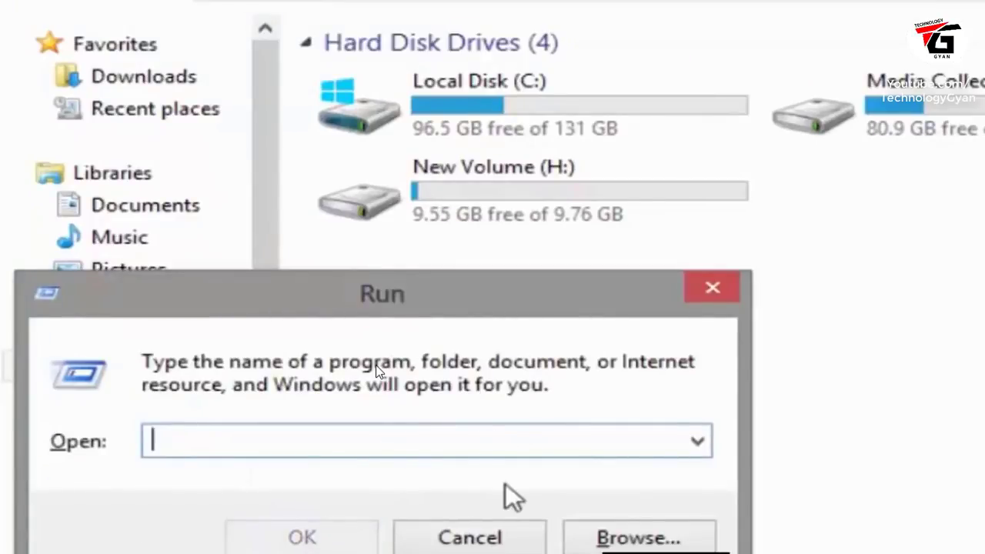
{"action": "type", "text": "gpedo"}
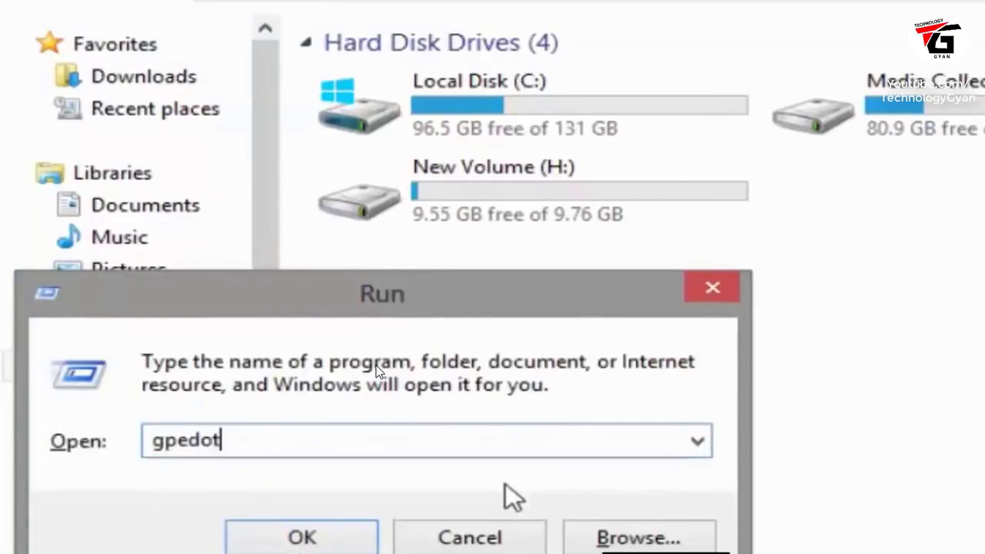
{"action": "key", "text": "BackSpace"}
{"action": "type", "text": "o"}
{"action": "key", "text": "BackSpace"}
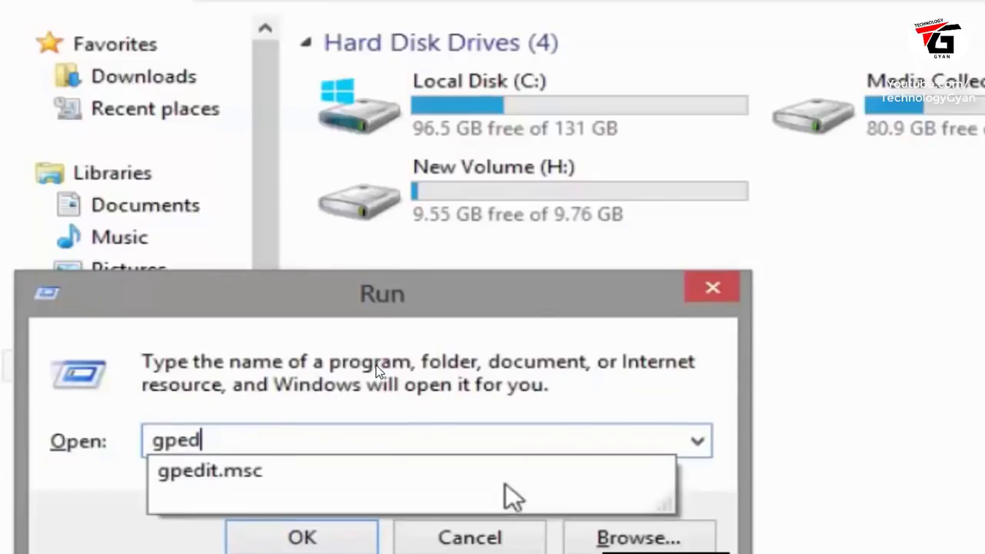
{"action": "type", "text": "it.msc"}
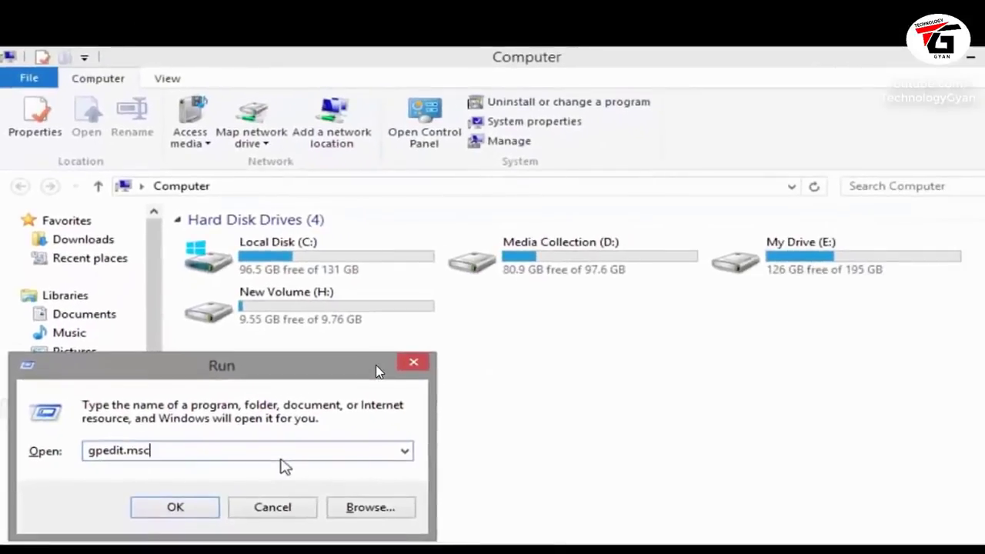
{"action": "key", "text": "Return"}
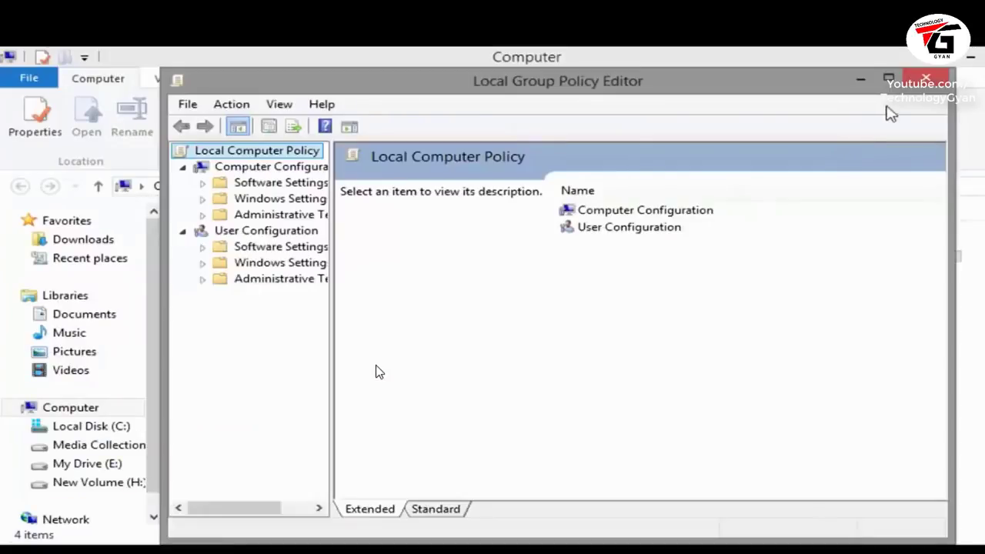
{"action": "left_click", "coordinate": [888, 80]}
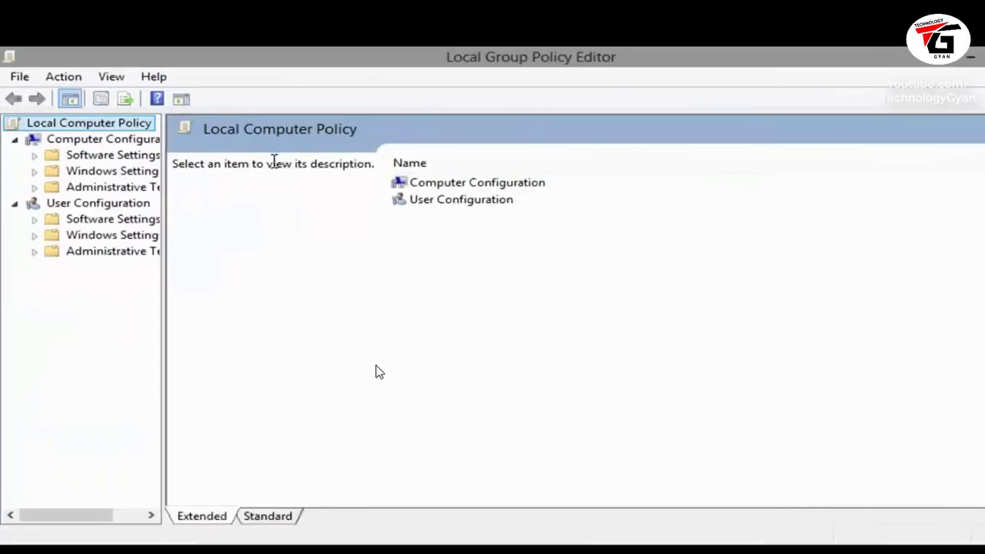
Step: Widen the policy tree and show the File Explorer settings in User Configuration > Administrative Templates > Windows Components
{"action": "left_click_drag", "start_coordinate": [162, 275], "coordinate": [291, 270]}
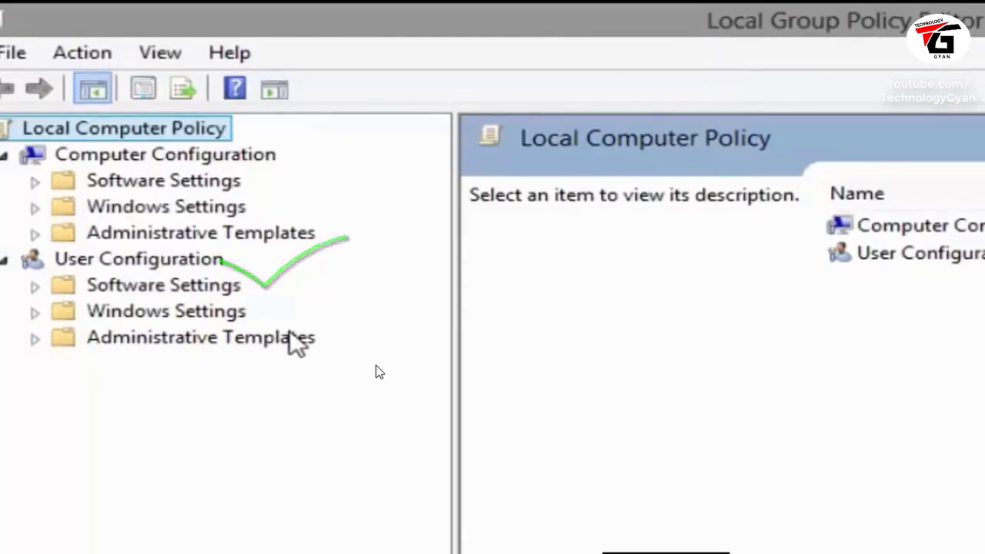
{"action": "left_click", "coordinate": [34, 339]}
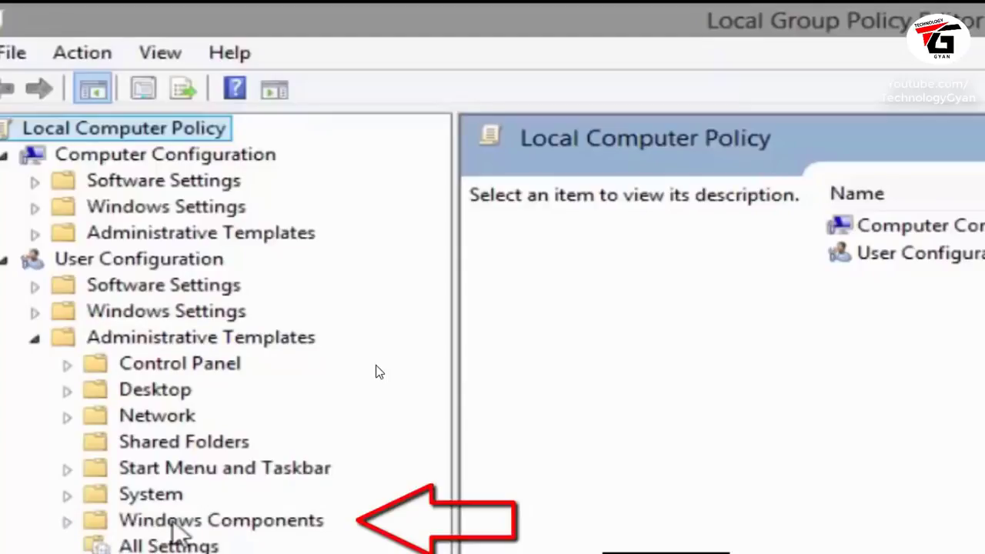
{"action": "double_click", "coordinate": [278, 522]}
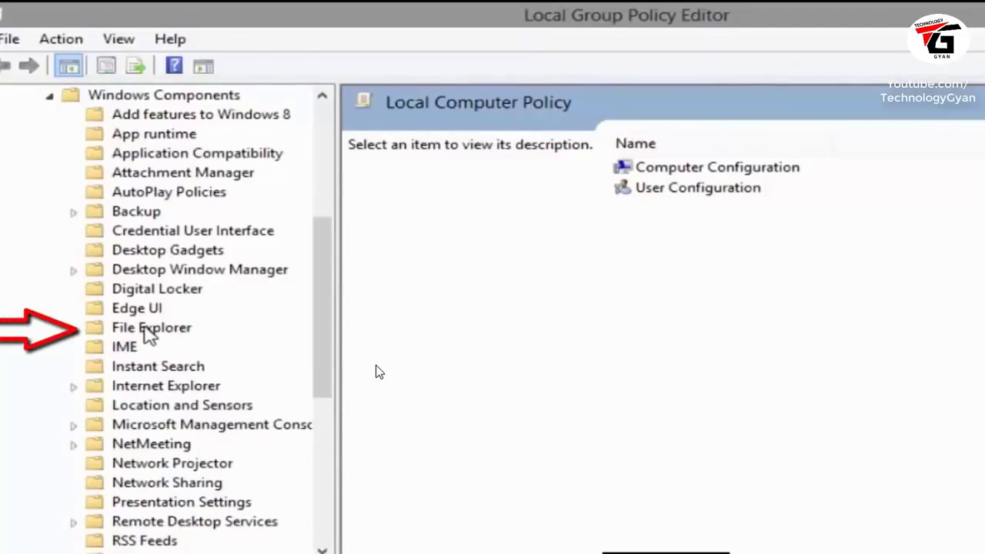
{"action": "left_click", "coordinate": [150, 329]}
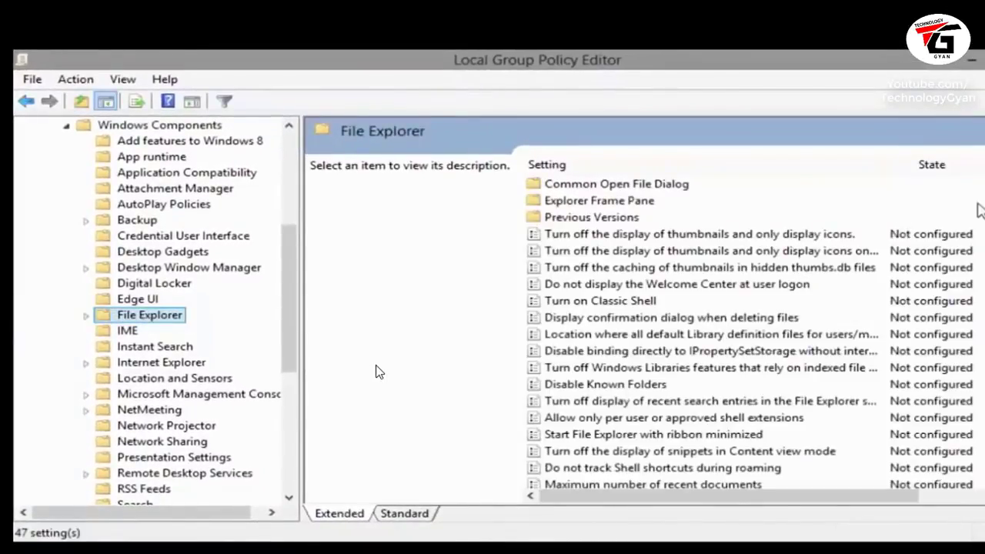
Step: Enable the policy "Hide these specified drives in My Computer" with "Restrict D drive only" and refresh the Computer window's drives
{"action": "scroll", "coordinate": [750, 335], "scroll_direction": "down", "scroll_amount": 4}
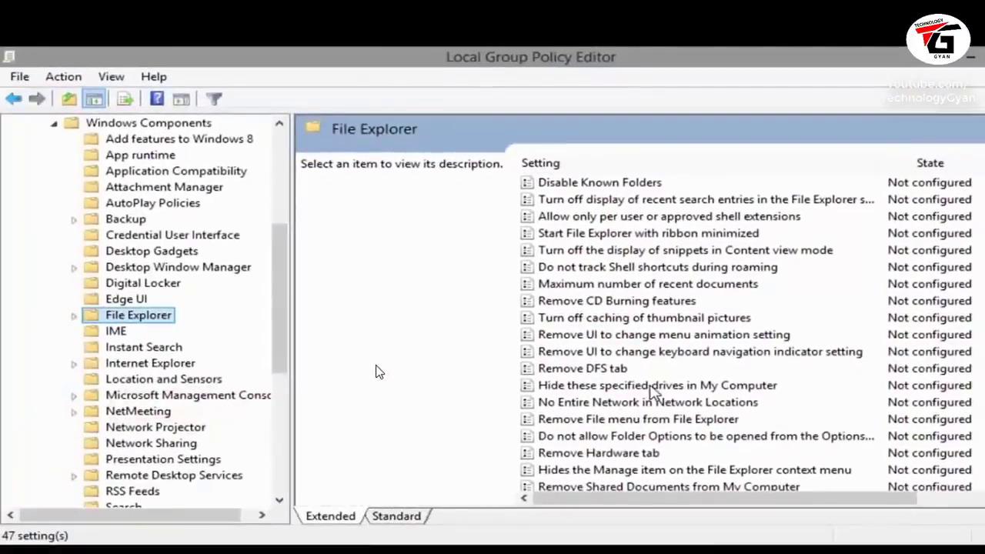
{"action": "double_click", "coordinate": [653, 393]}
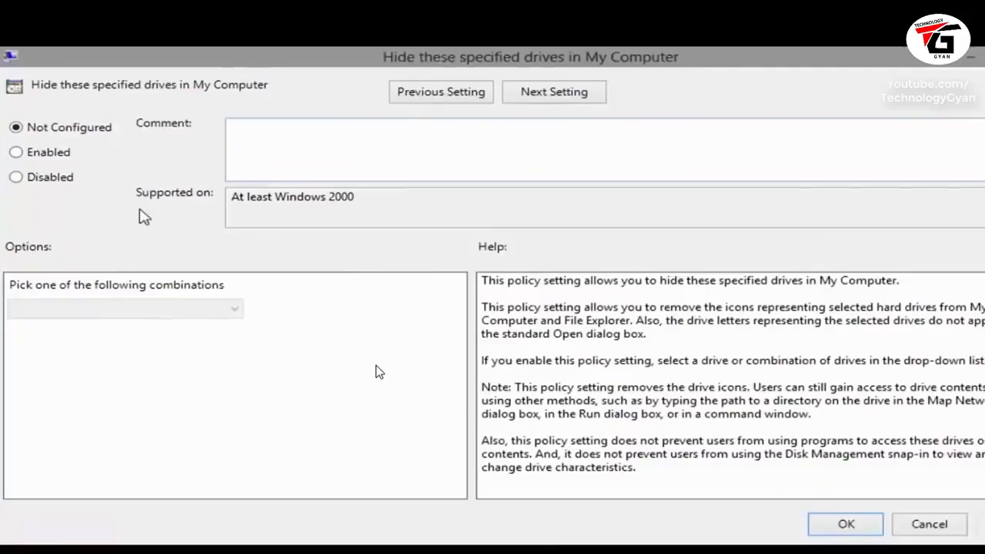
{"action": "left_click", "coordinate": [21, 154]}
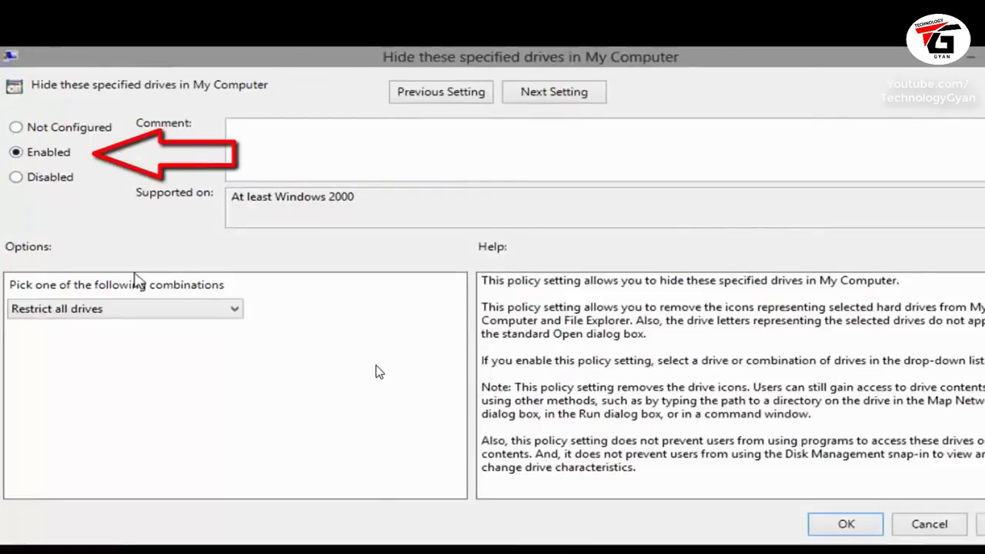
{"action": "left_click", "coordinate": [233, 311]}
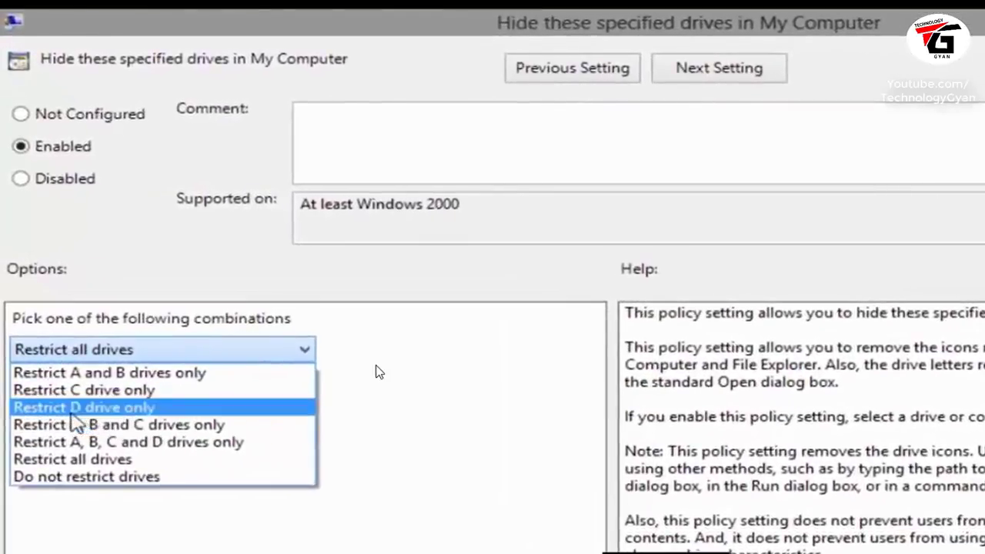
{"action": "left_click", "coordinate": [66, 412]}
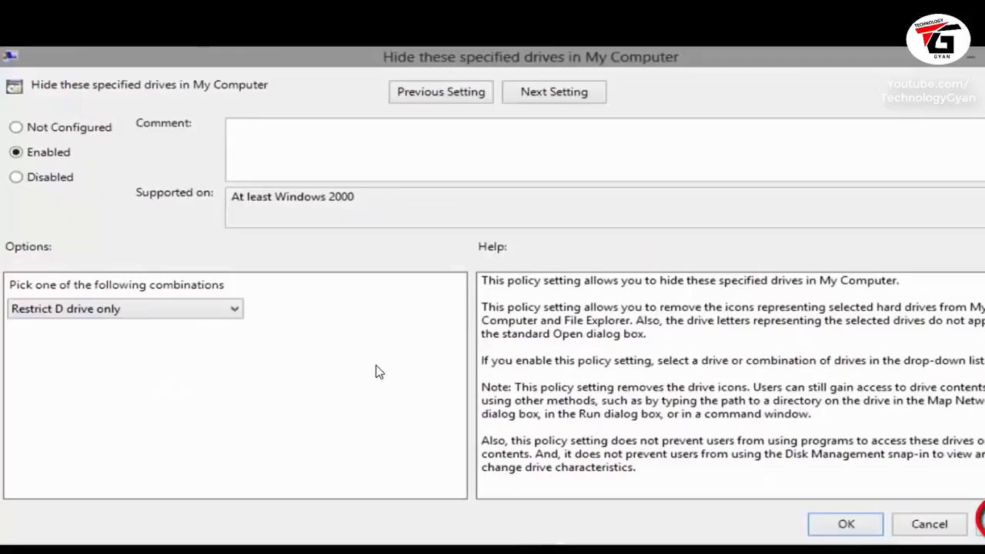
{"action": "key", "text": "Tab"}
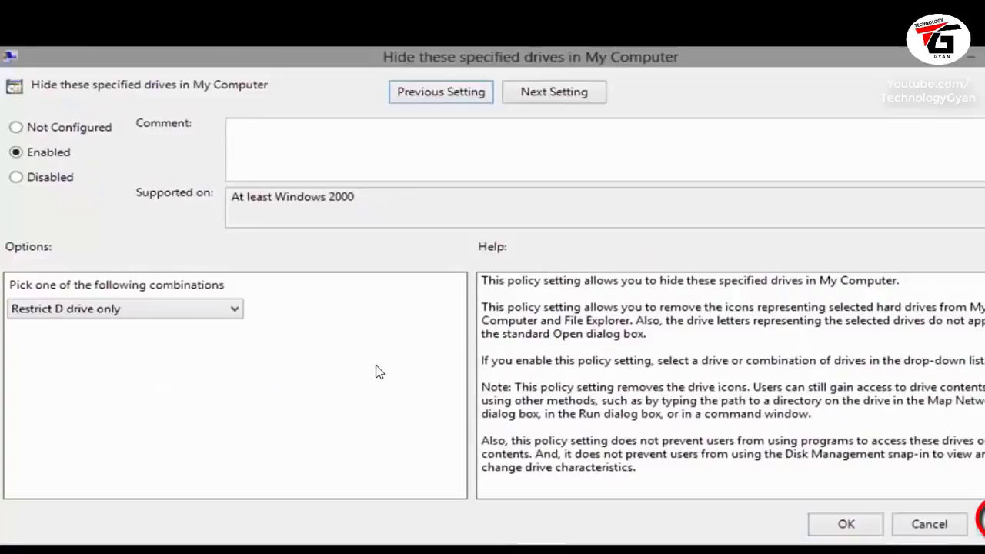
{"action": "left_click", "coordinate": [853, 527]}
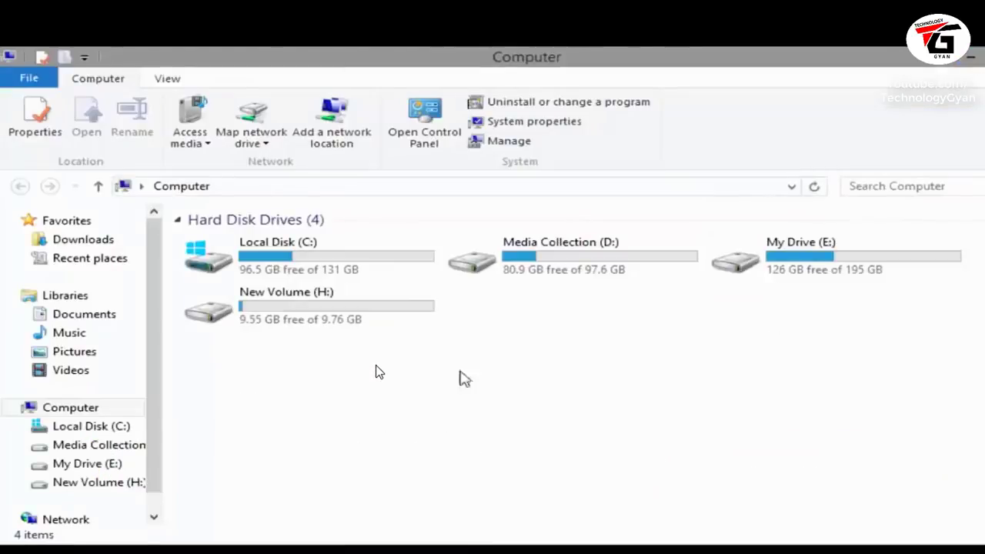
{"action": "right_click", "coordinate": [473, 392]}
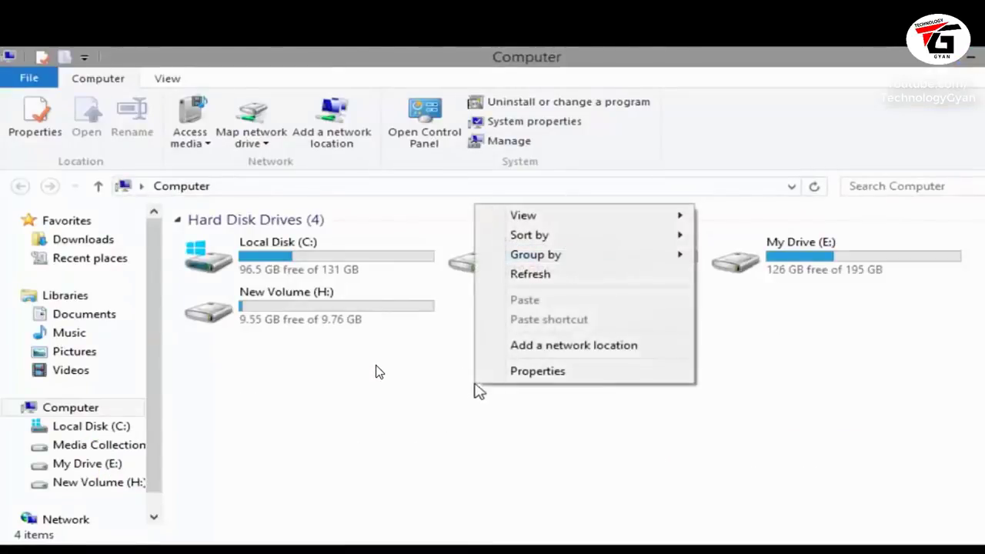
{"action": "left_click", "coordinate": [569, 274]}
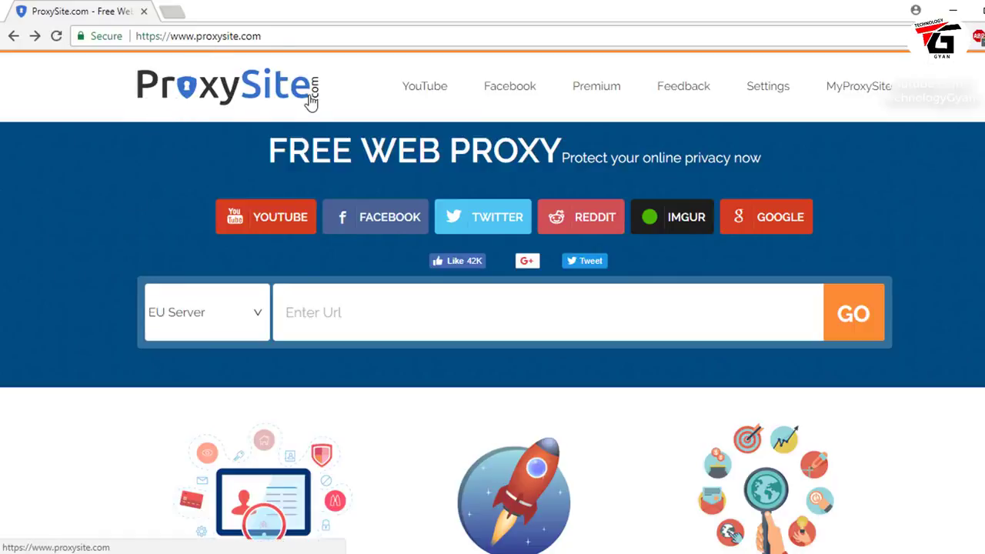
Step: On ProxySite.com in the browser, keep EU Server as the proxy server and load facebook.com through it
{"action": "left_click", "coordinate": [207, 318]}
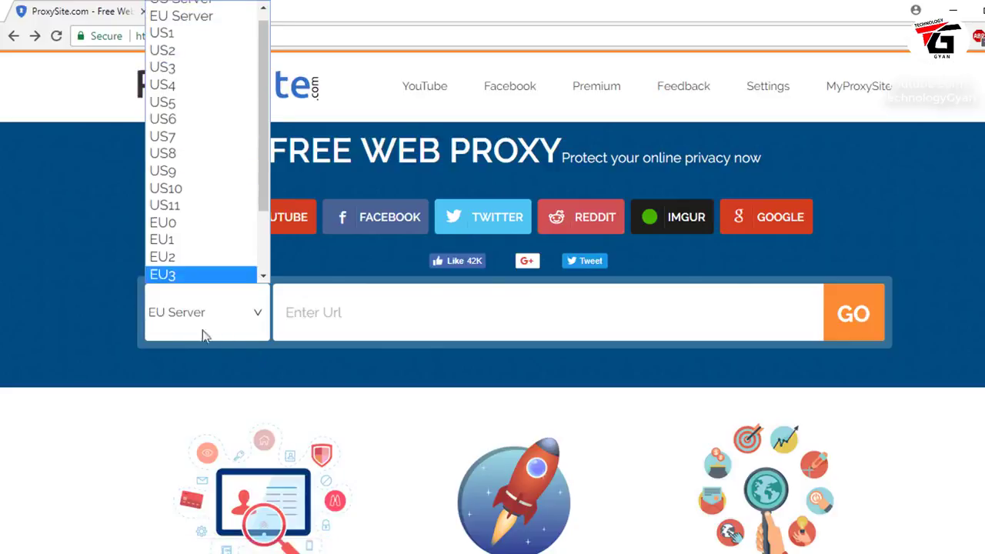
{"action": "left_click", "coordinate": [220, 330]}
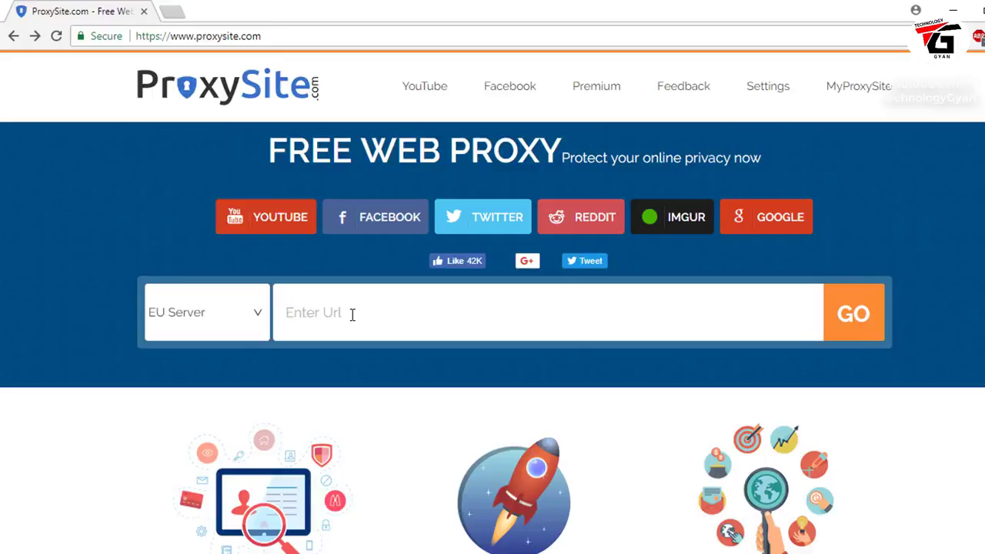
{"action": "type", "text": "facebook.com"}
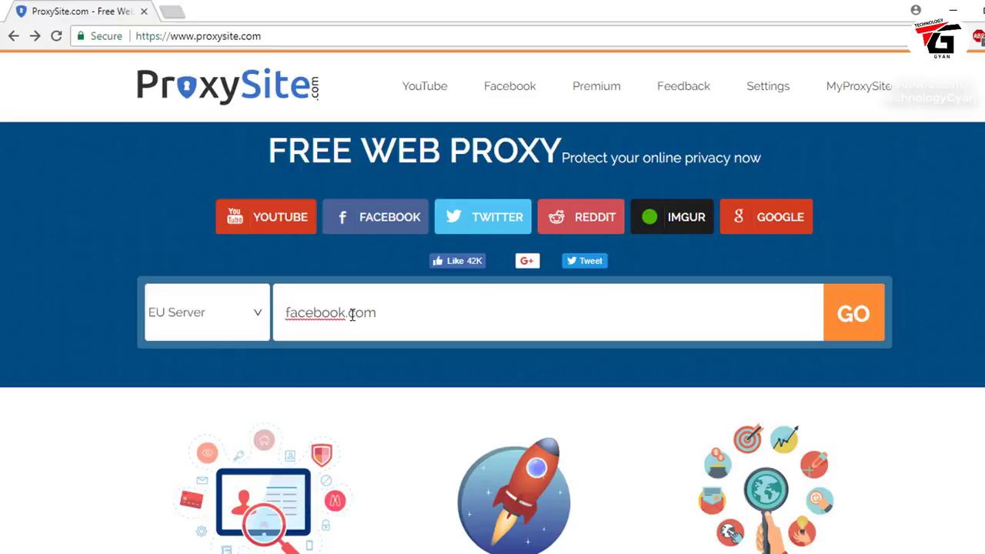
{"action": "left_click", "coordinate": [854, 327]}
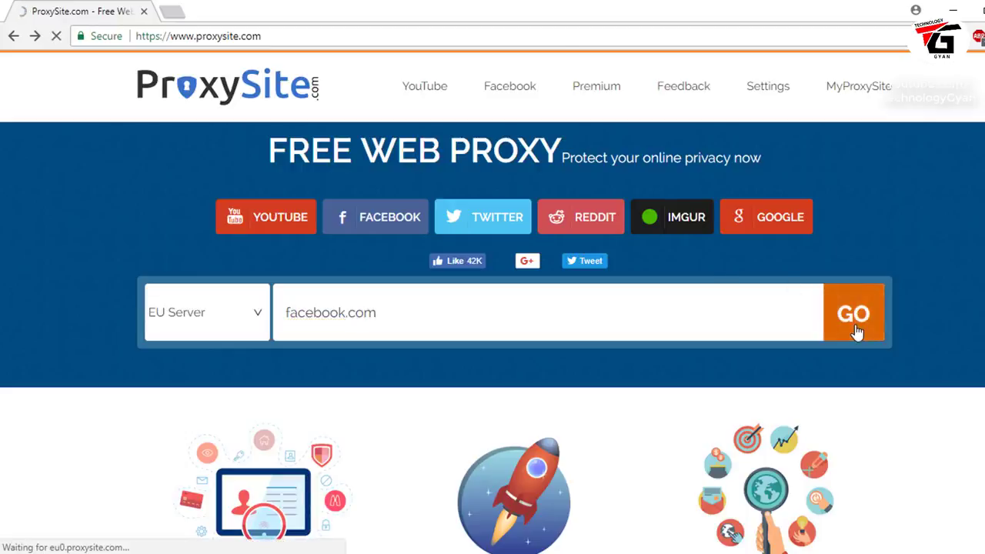